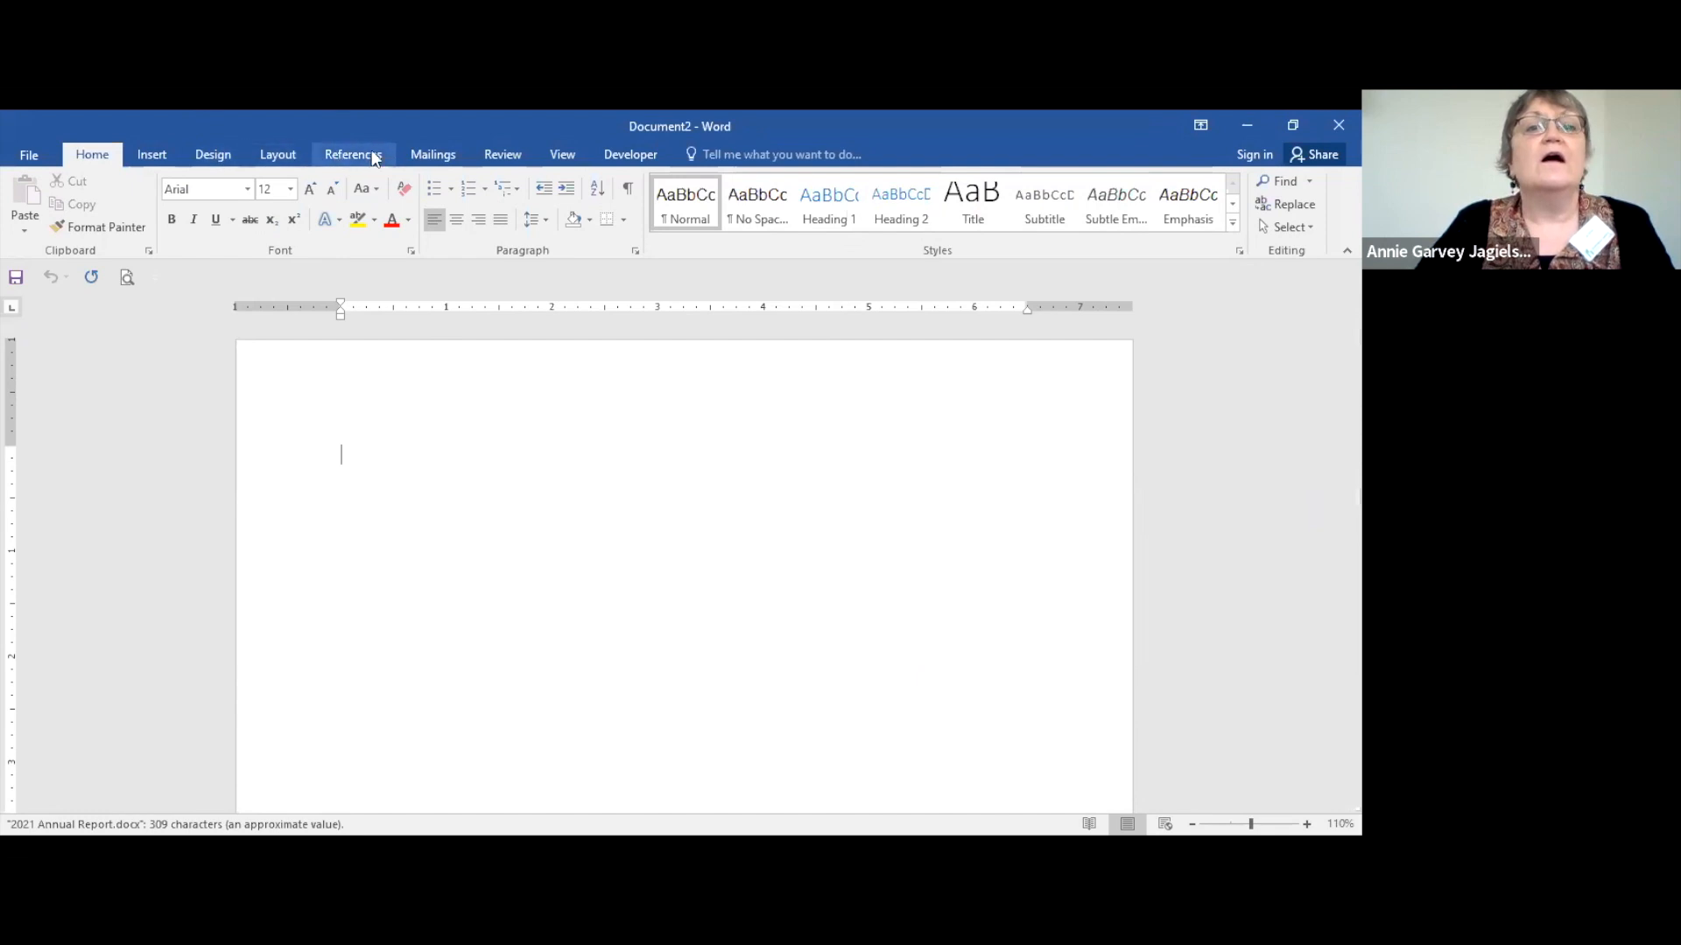
- Switch the blank document to Outline view and enter the headings Sales, 2021 and 2022 on separate lines
click(563, 155)
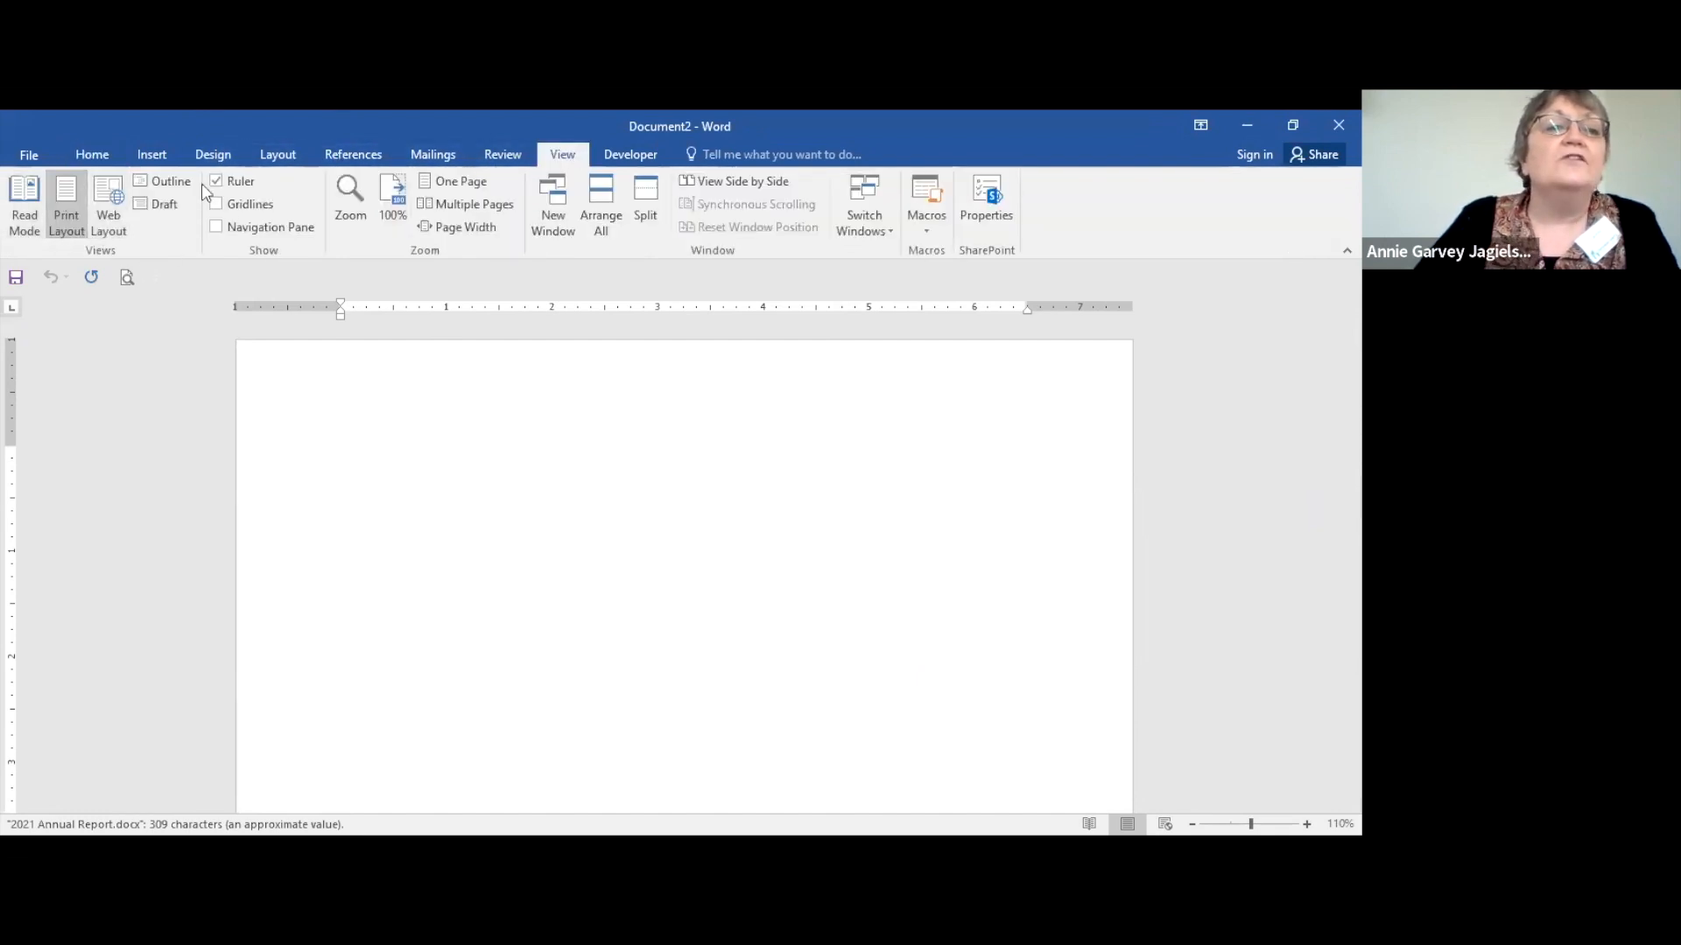
click(168, 182)
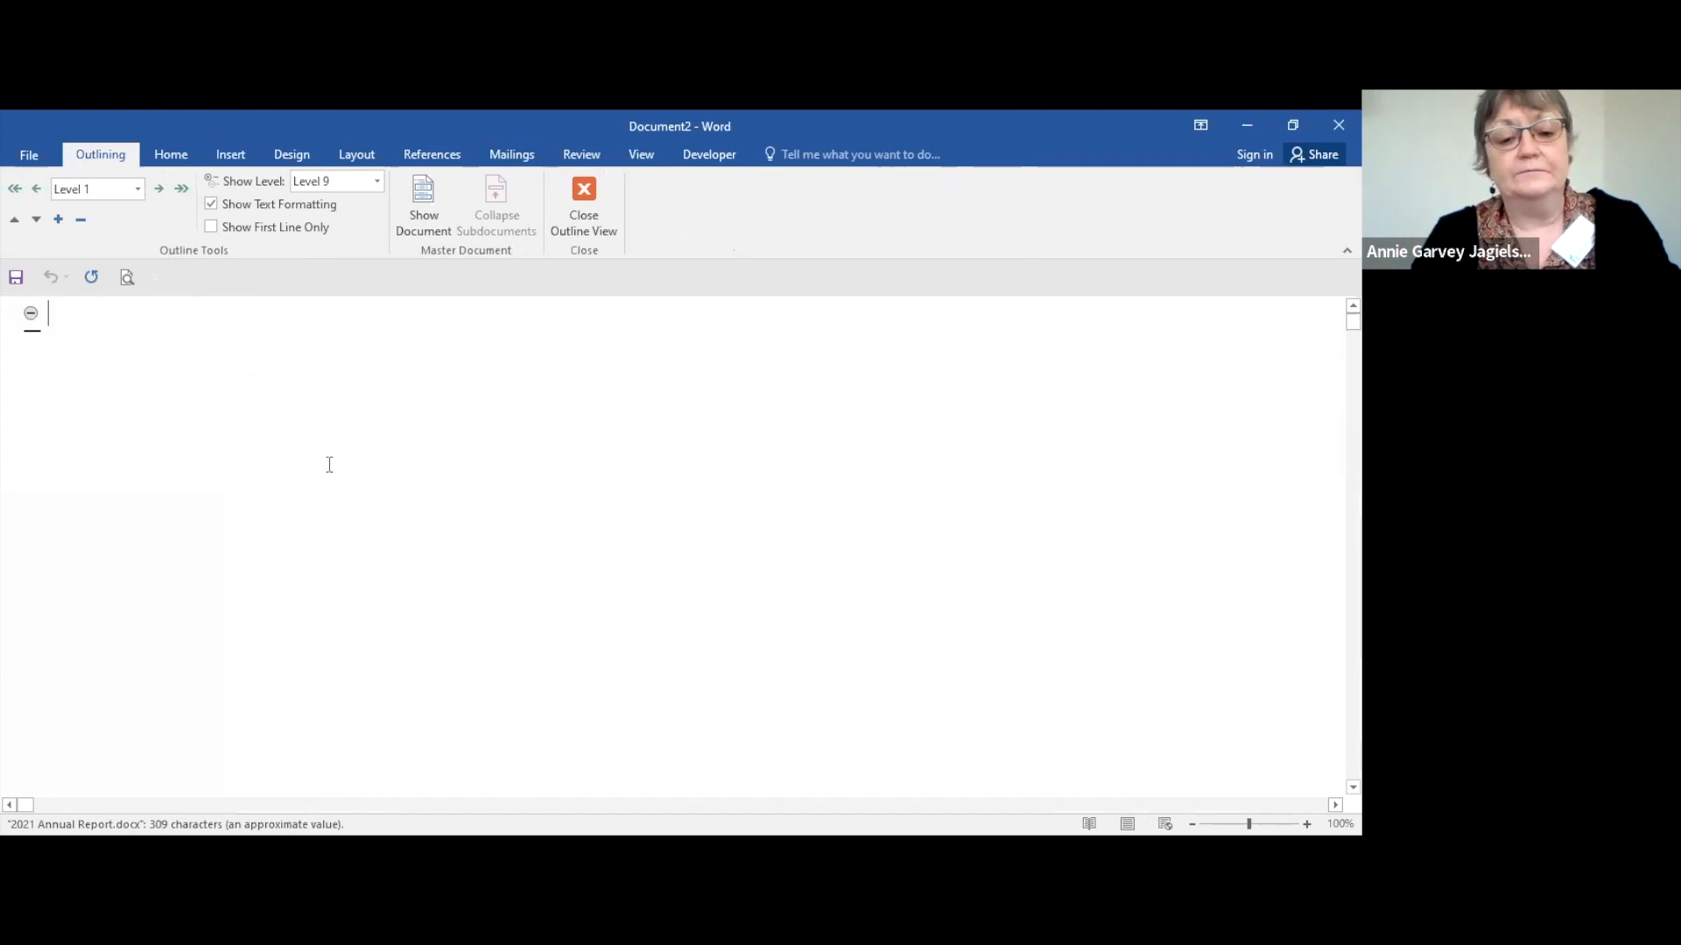
text(Sales)
key(Return)
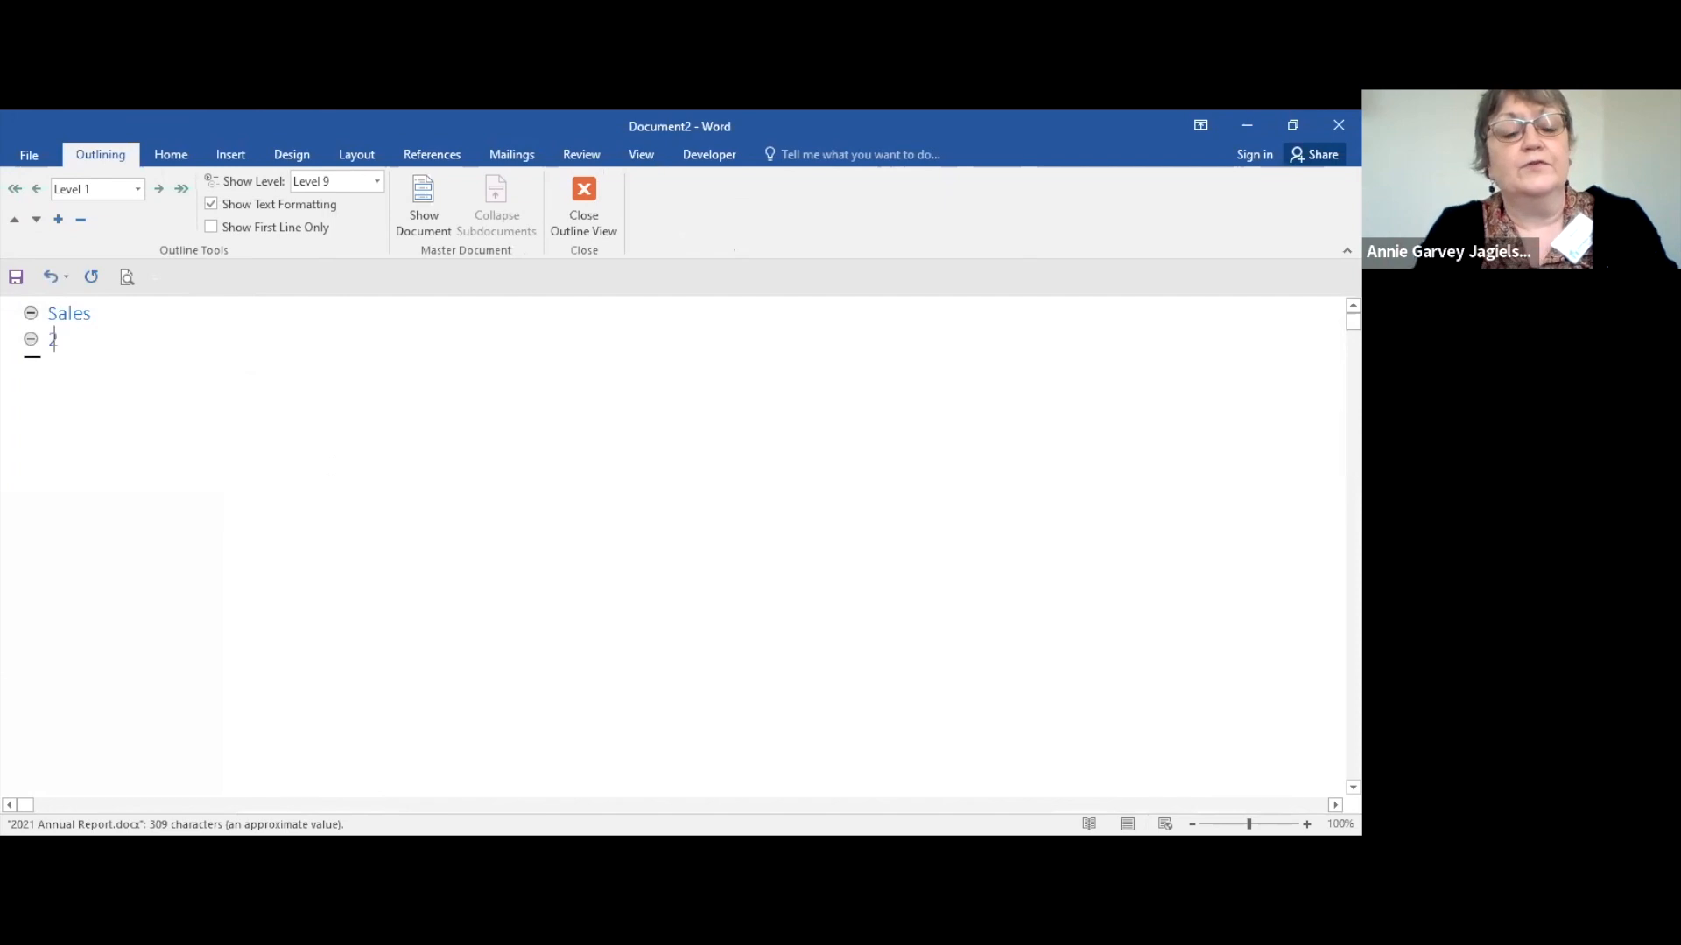
text(2021)
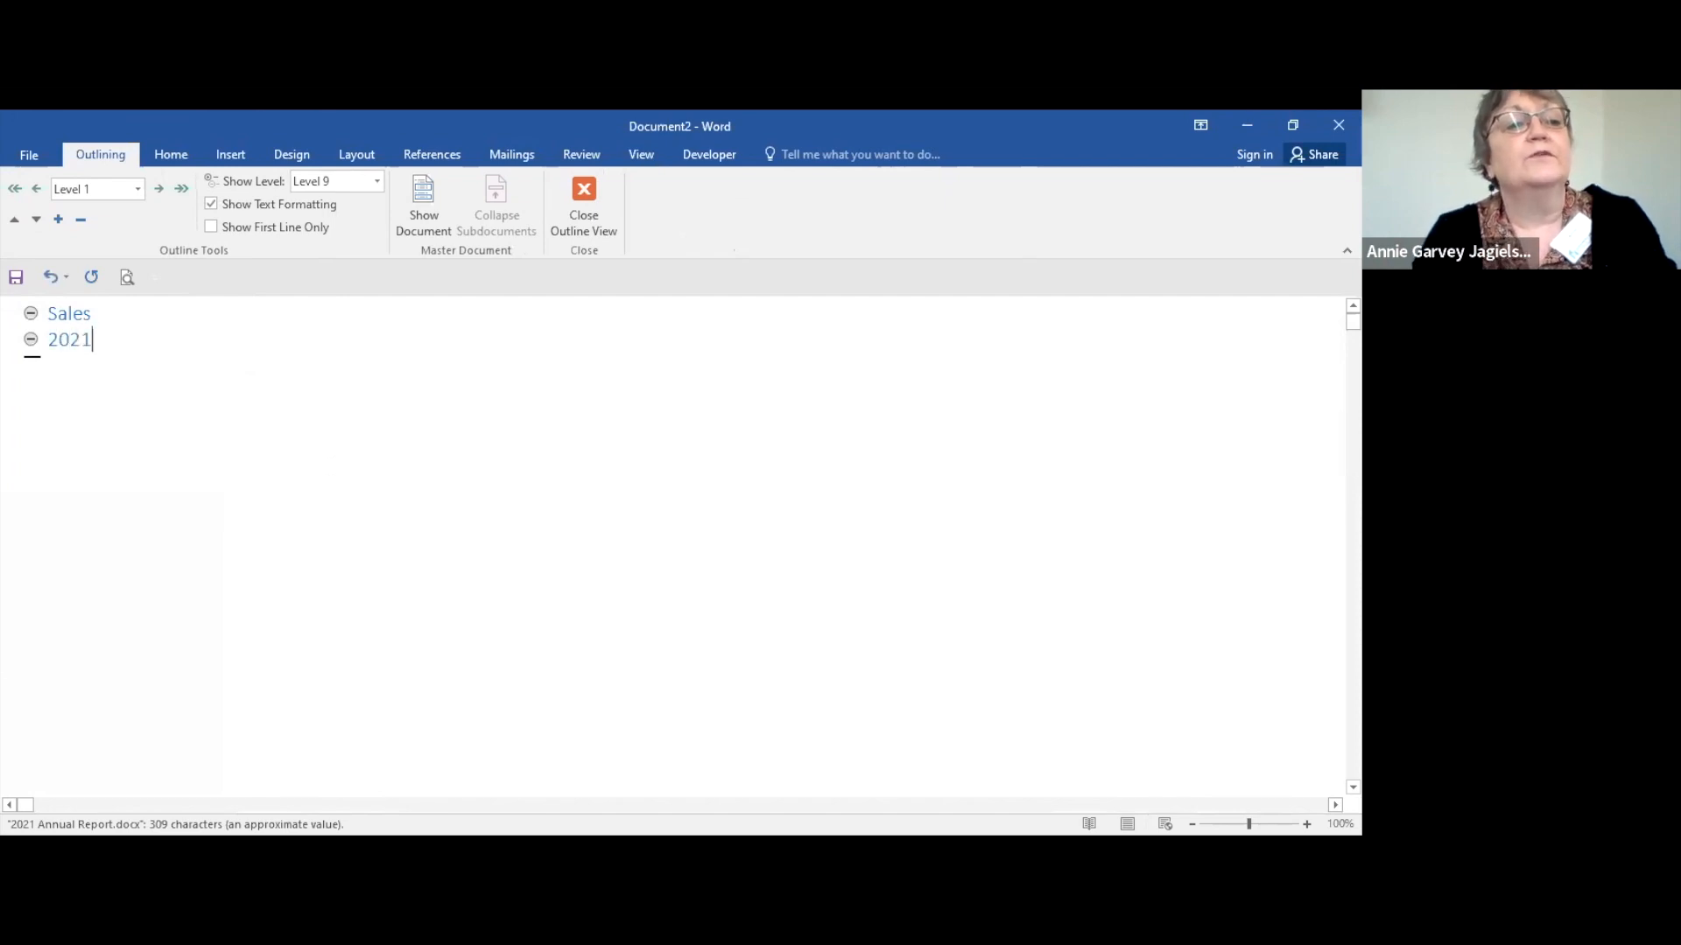
key(Return)
text(2022)
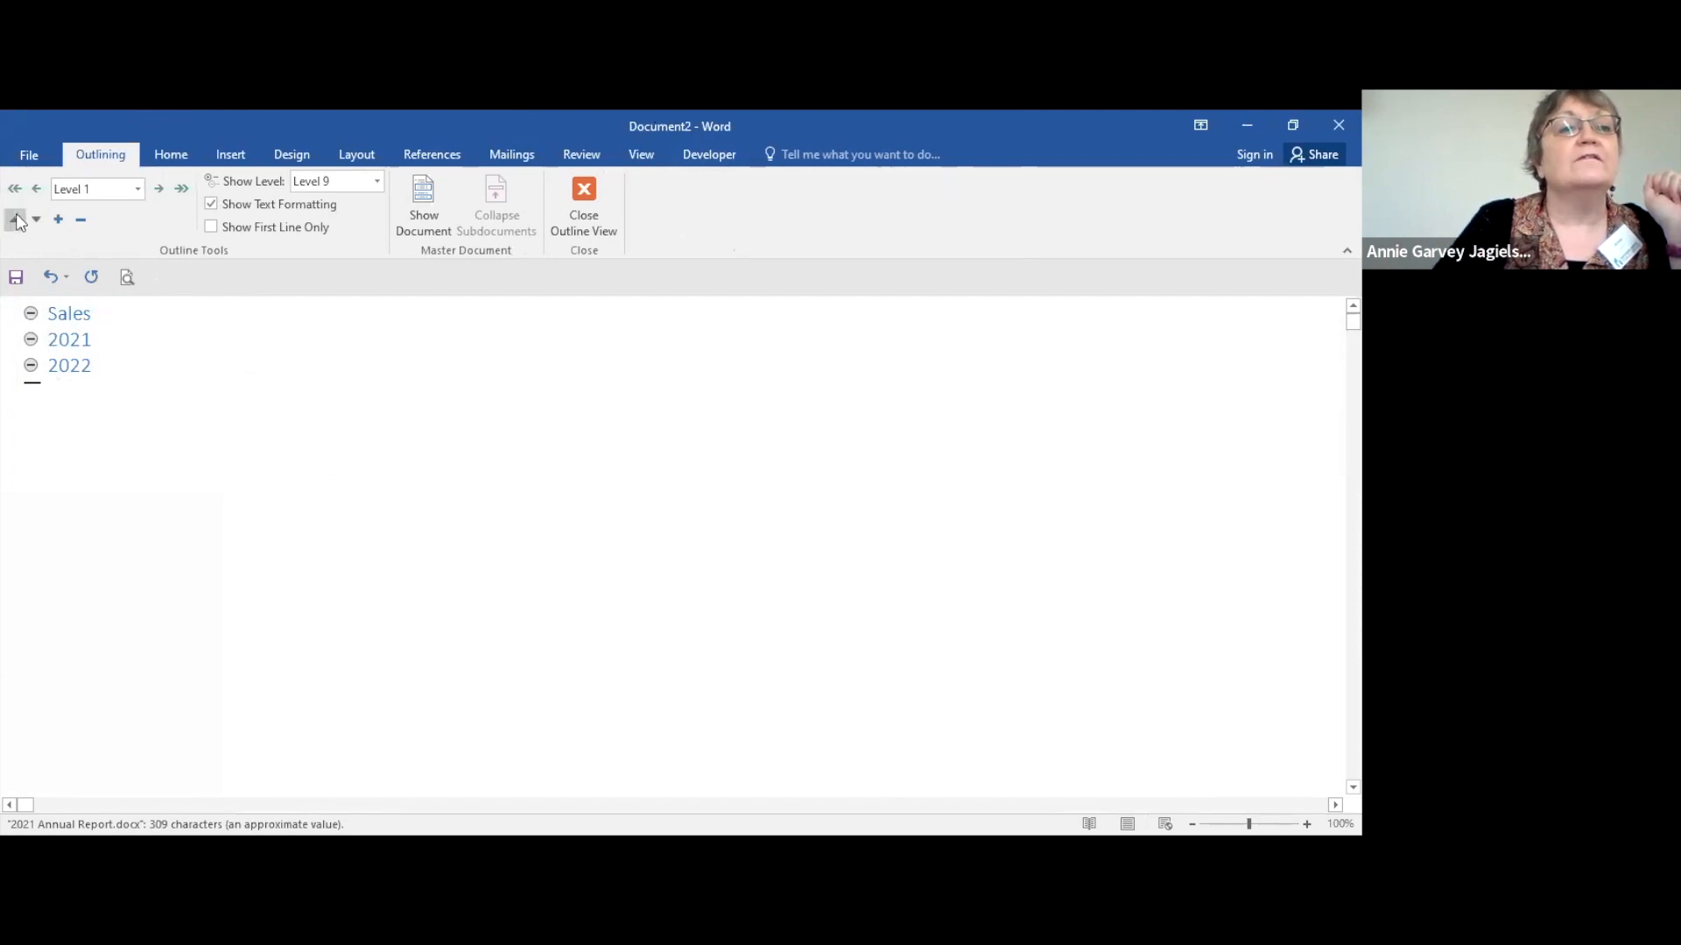
- Demote the 2021 and 2022 headings to Level 2 under Sales
click(159, 189)
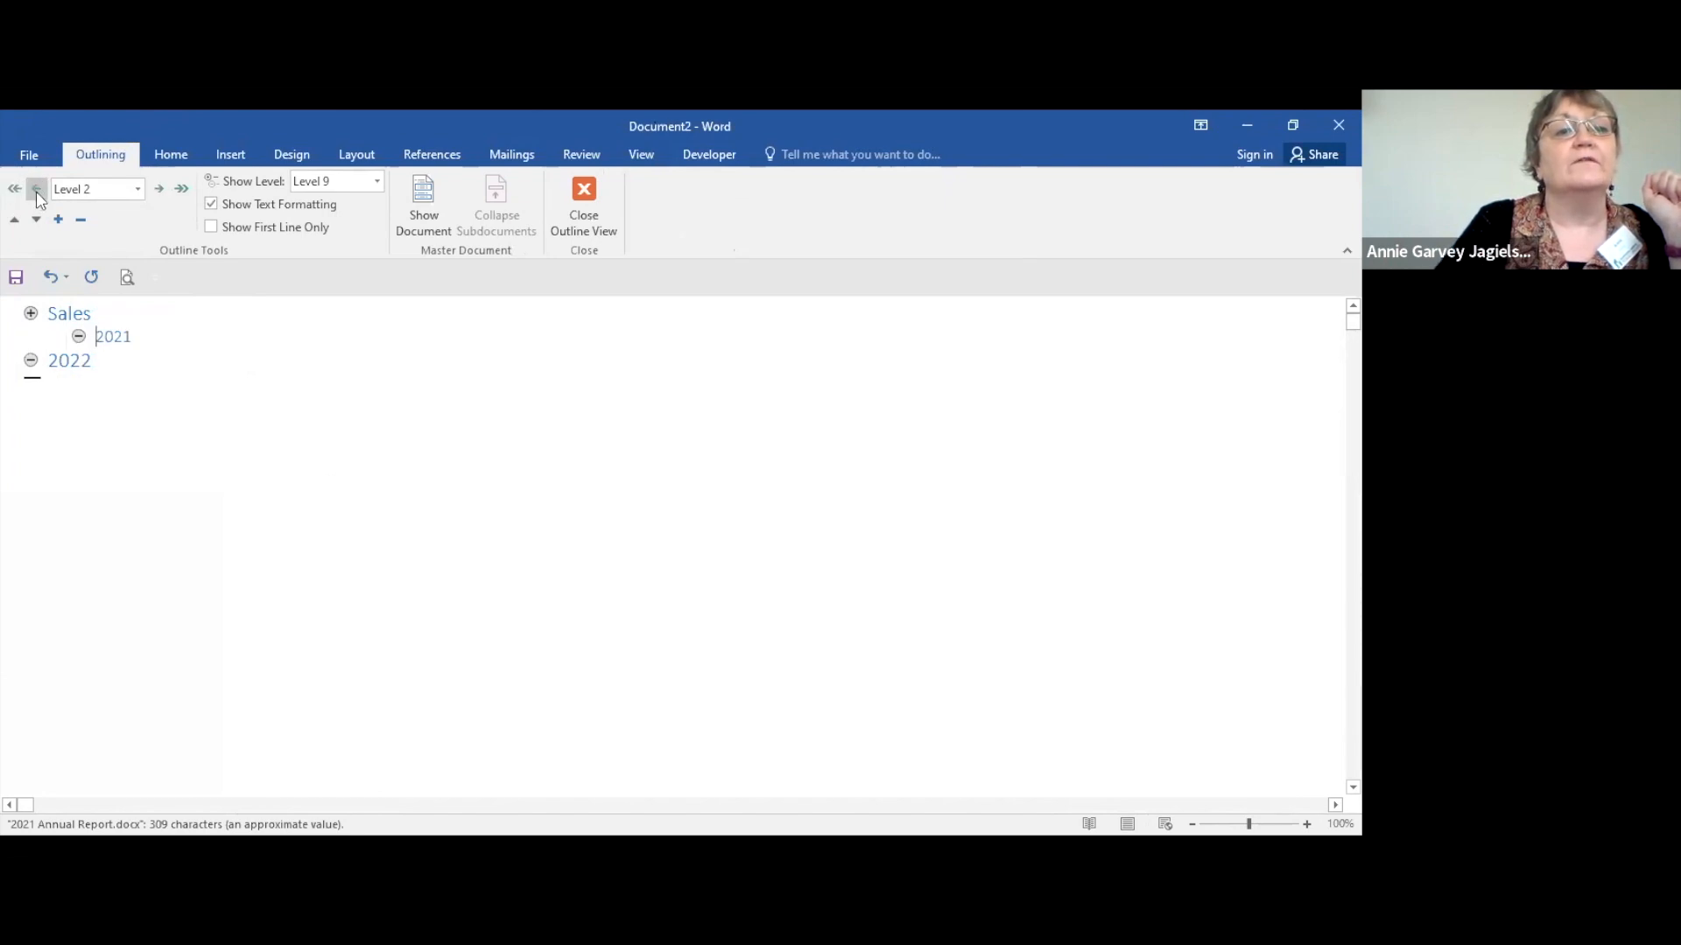
click(50, 363)
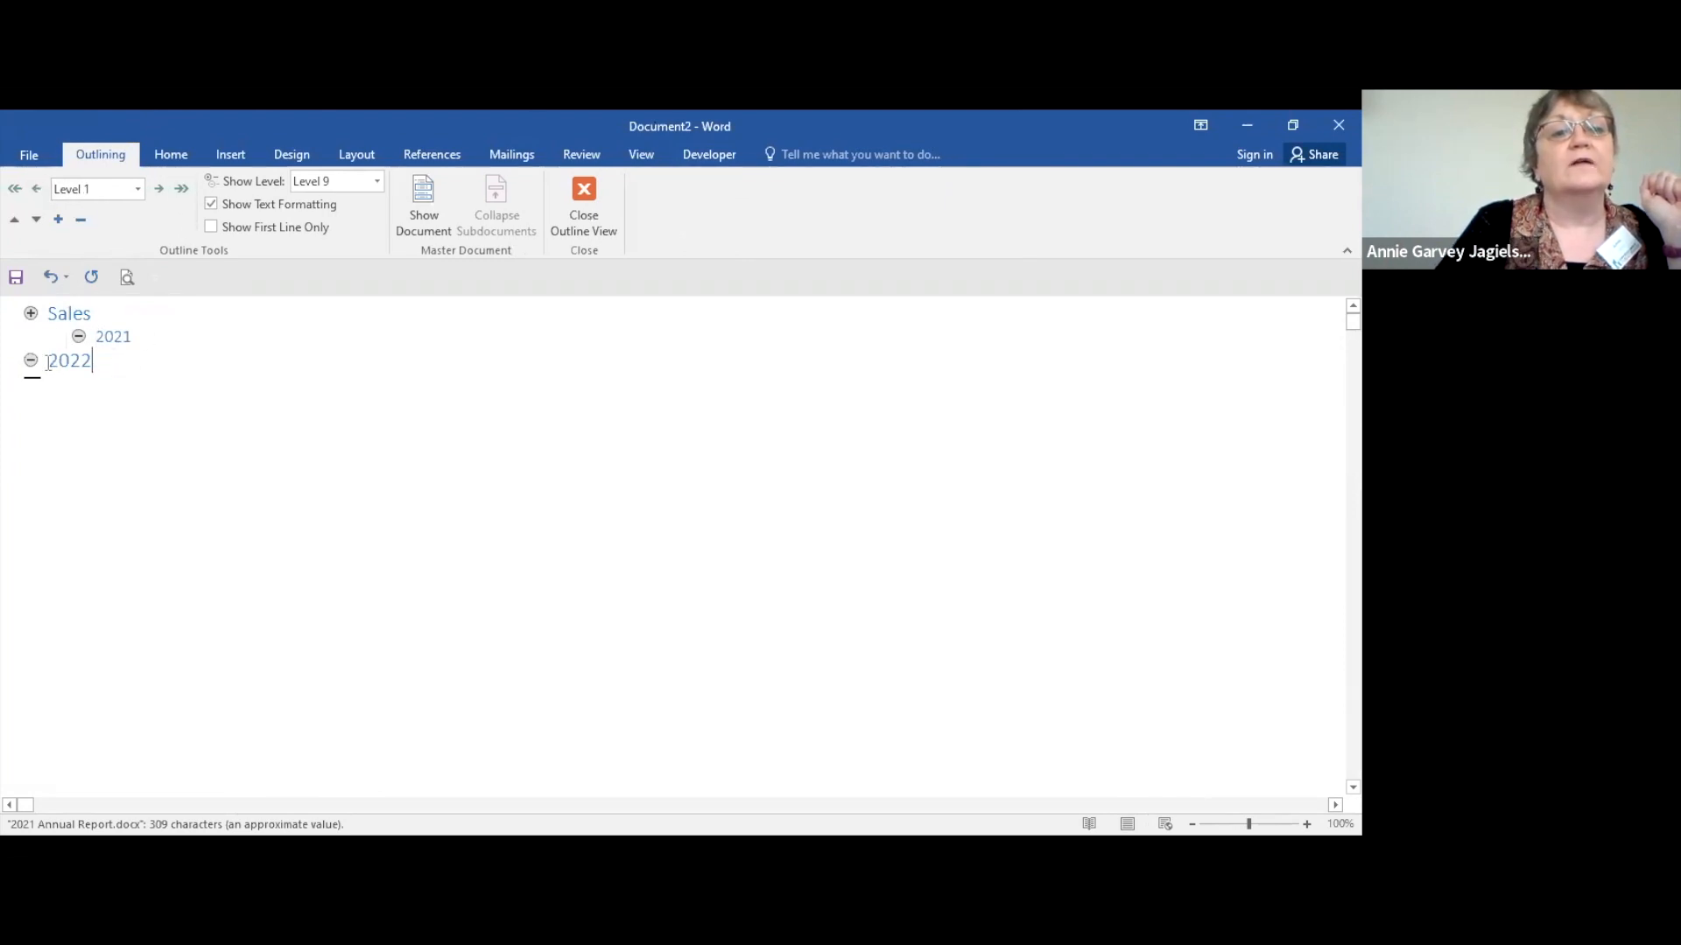
click(158, 188)
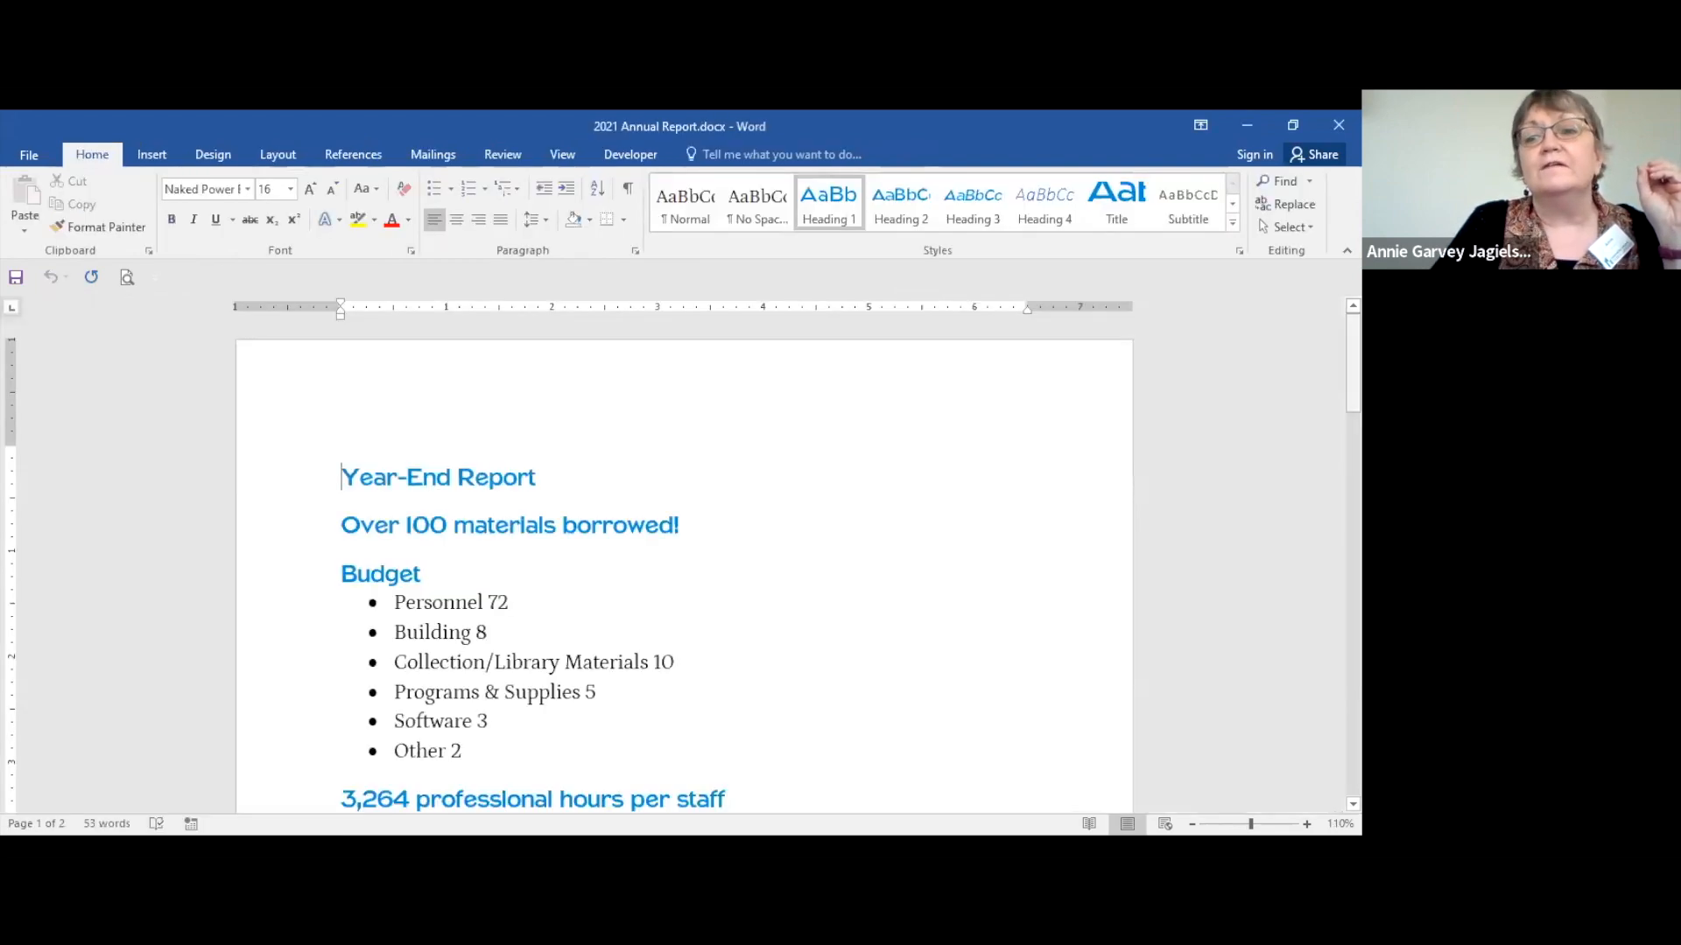
- Show the 2021 Annual Report document in Outline view
mouse_move(1353, 359)
mouse_down()
mouse_move(1353, 409)
mouse_move(1353, 360)
mouse_up()
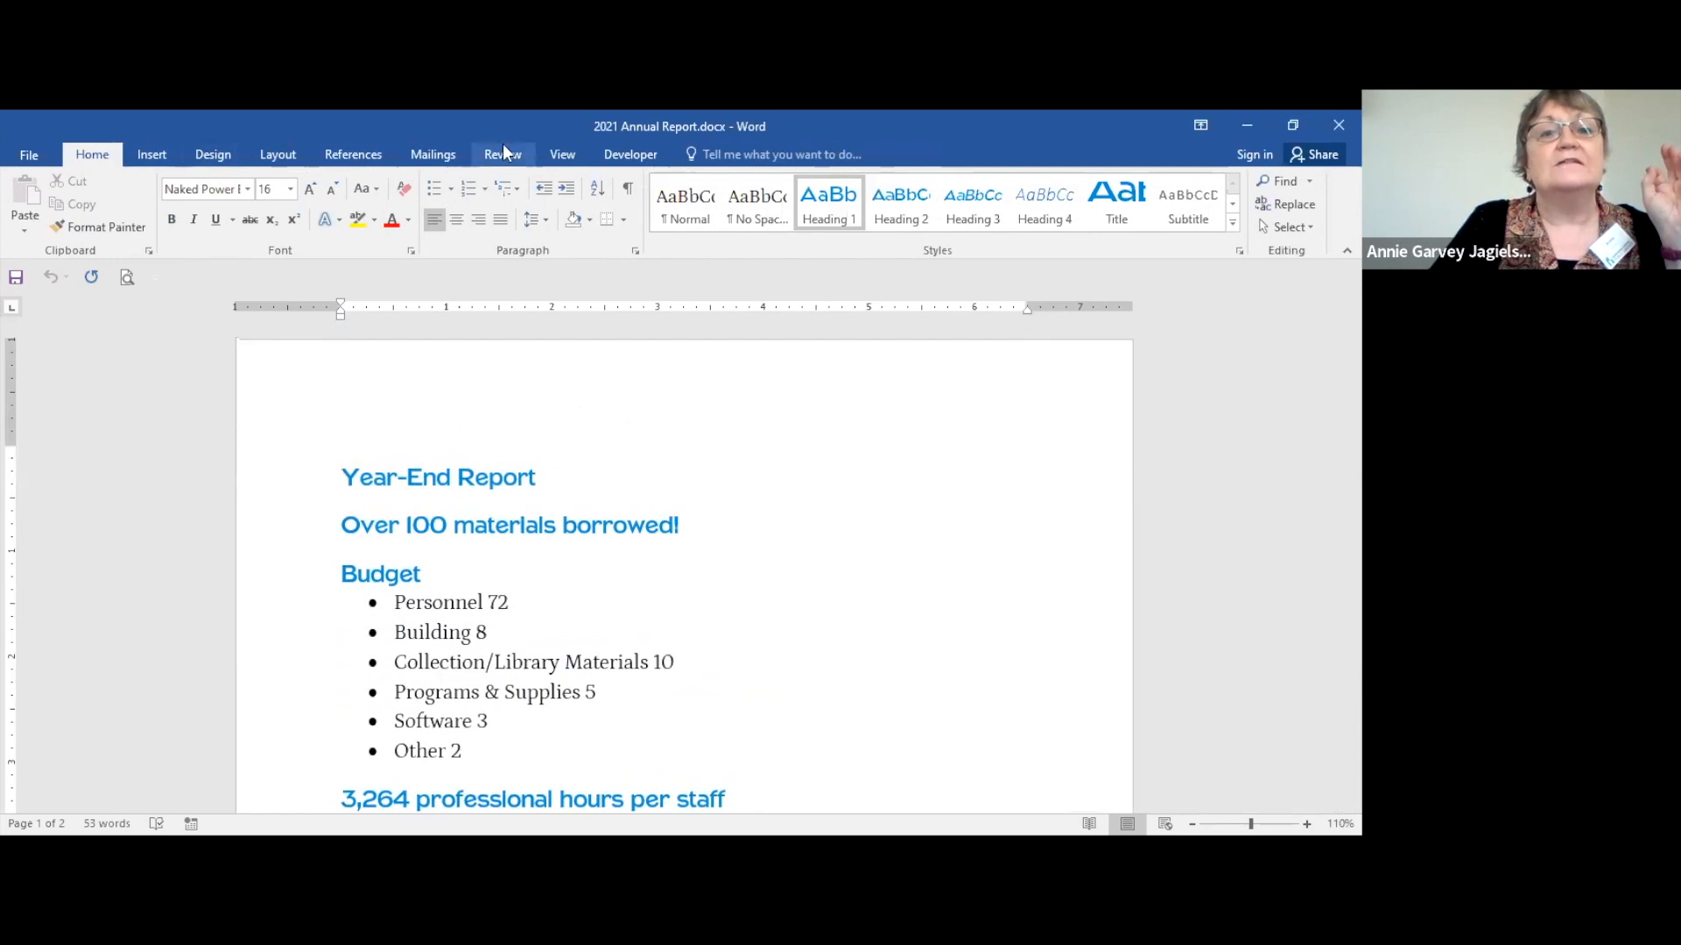
click(561, 153)
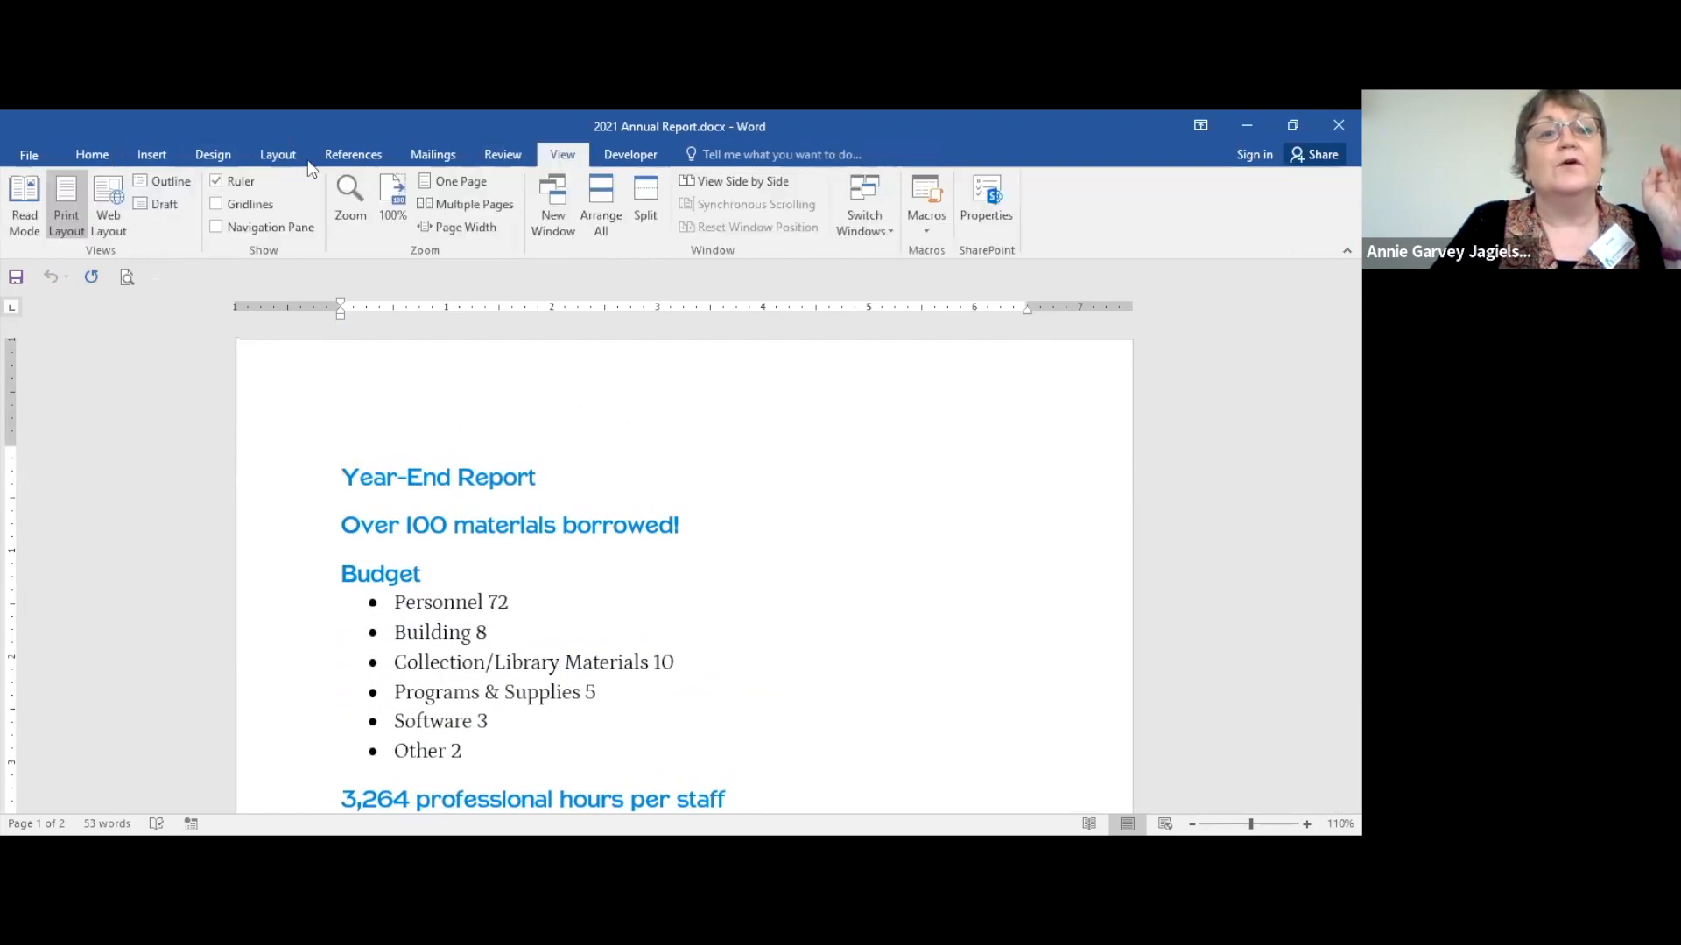
click(164, 181)
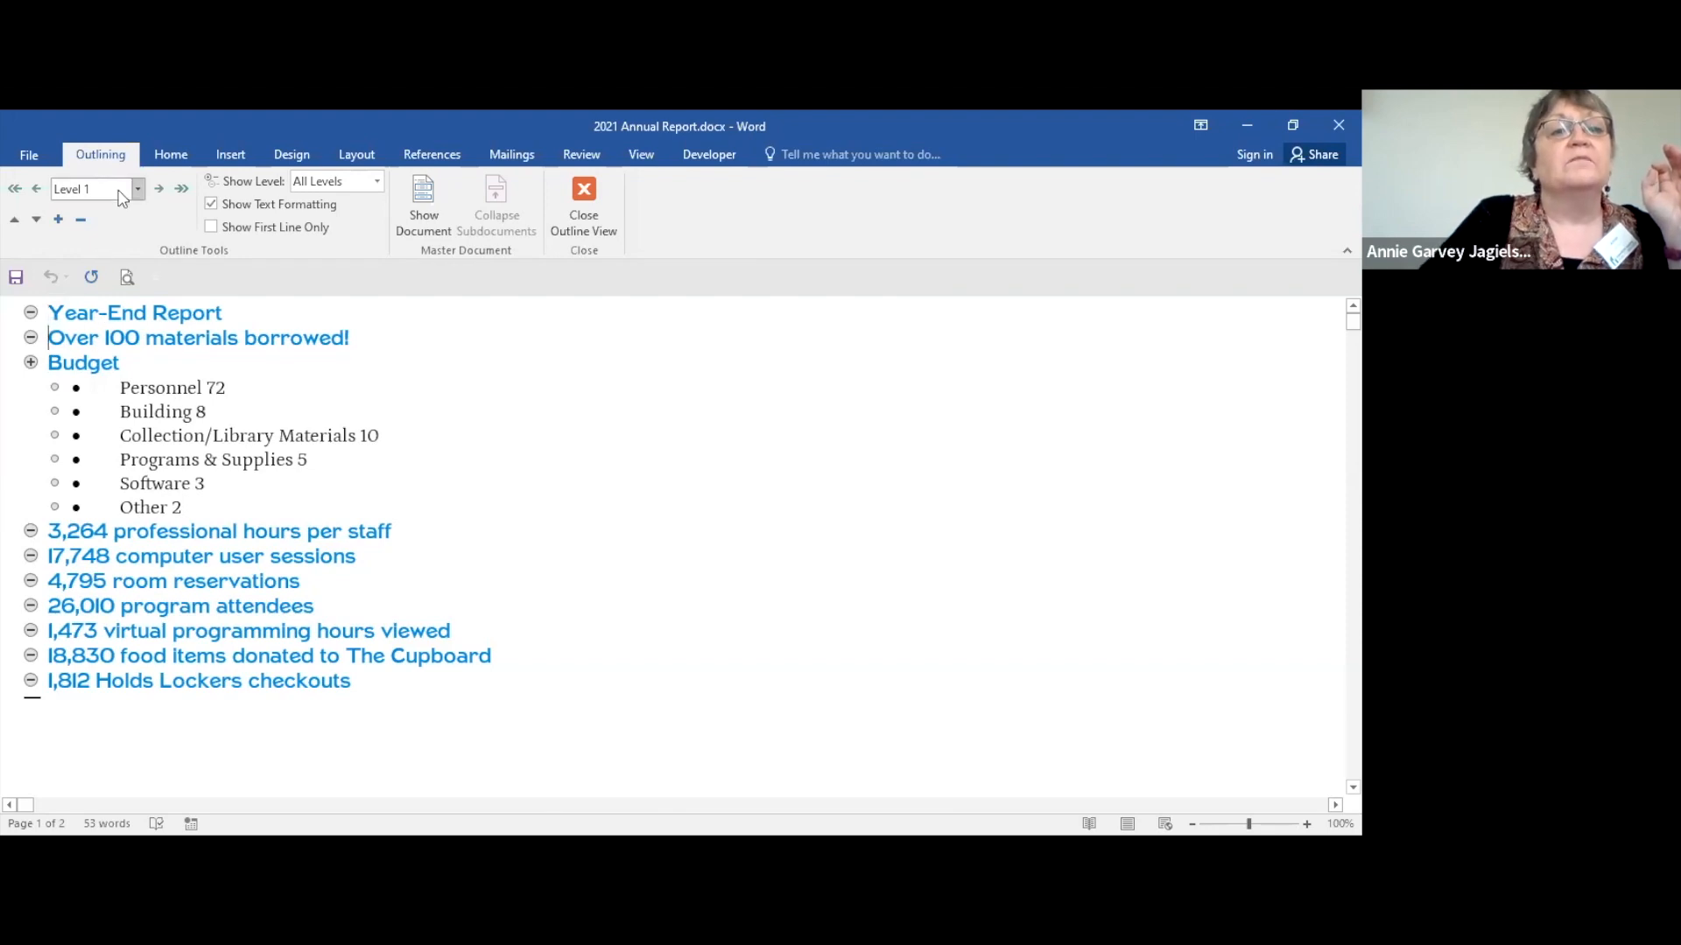
- Demote the materials borrowed, professional hours per staff and program attendees headings to Level 2, and close Outline view
click(150, 192)
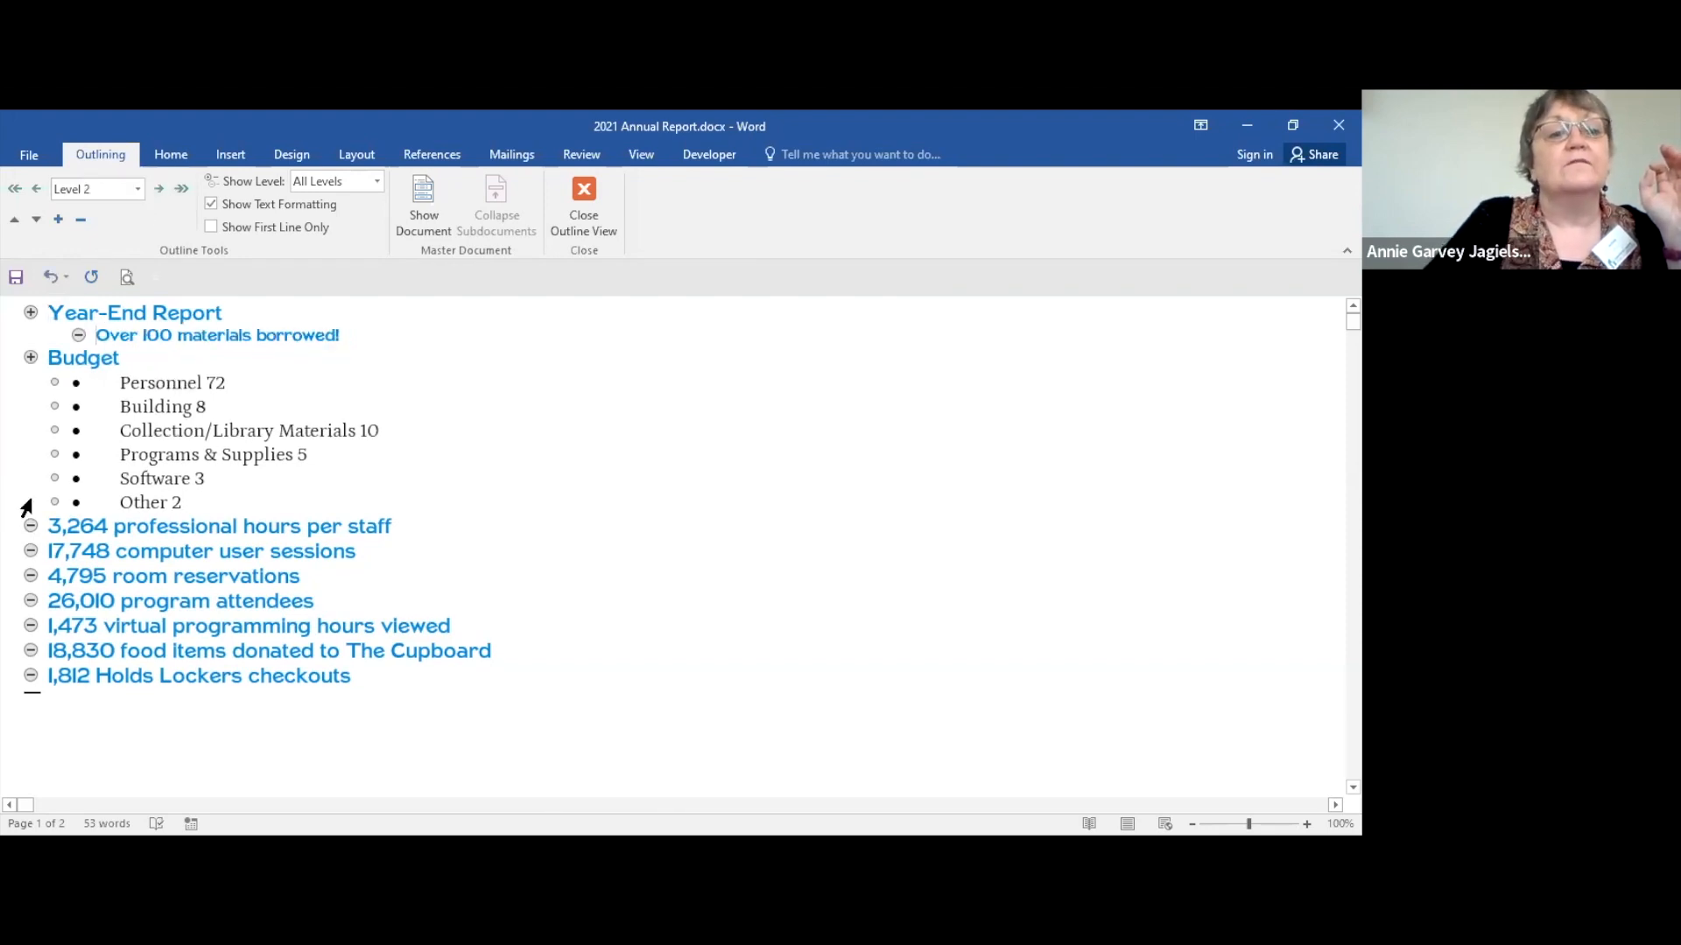
click(53, 526)
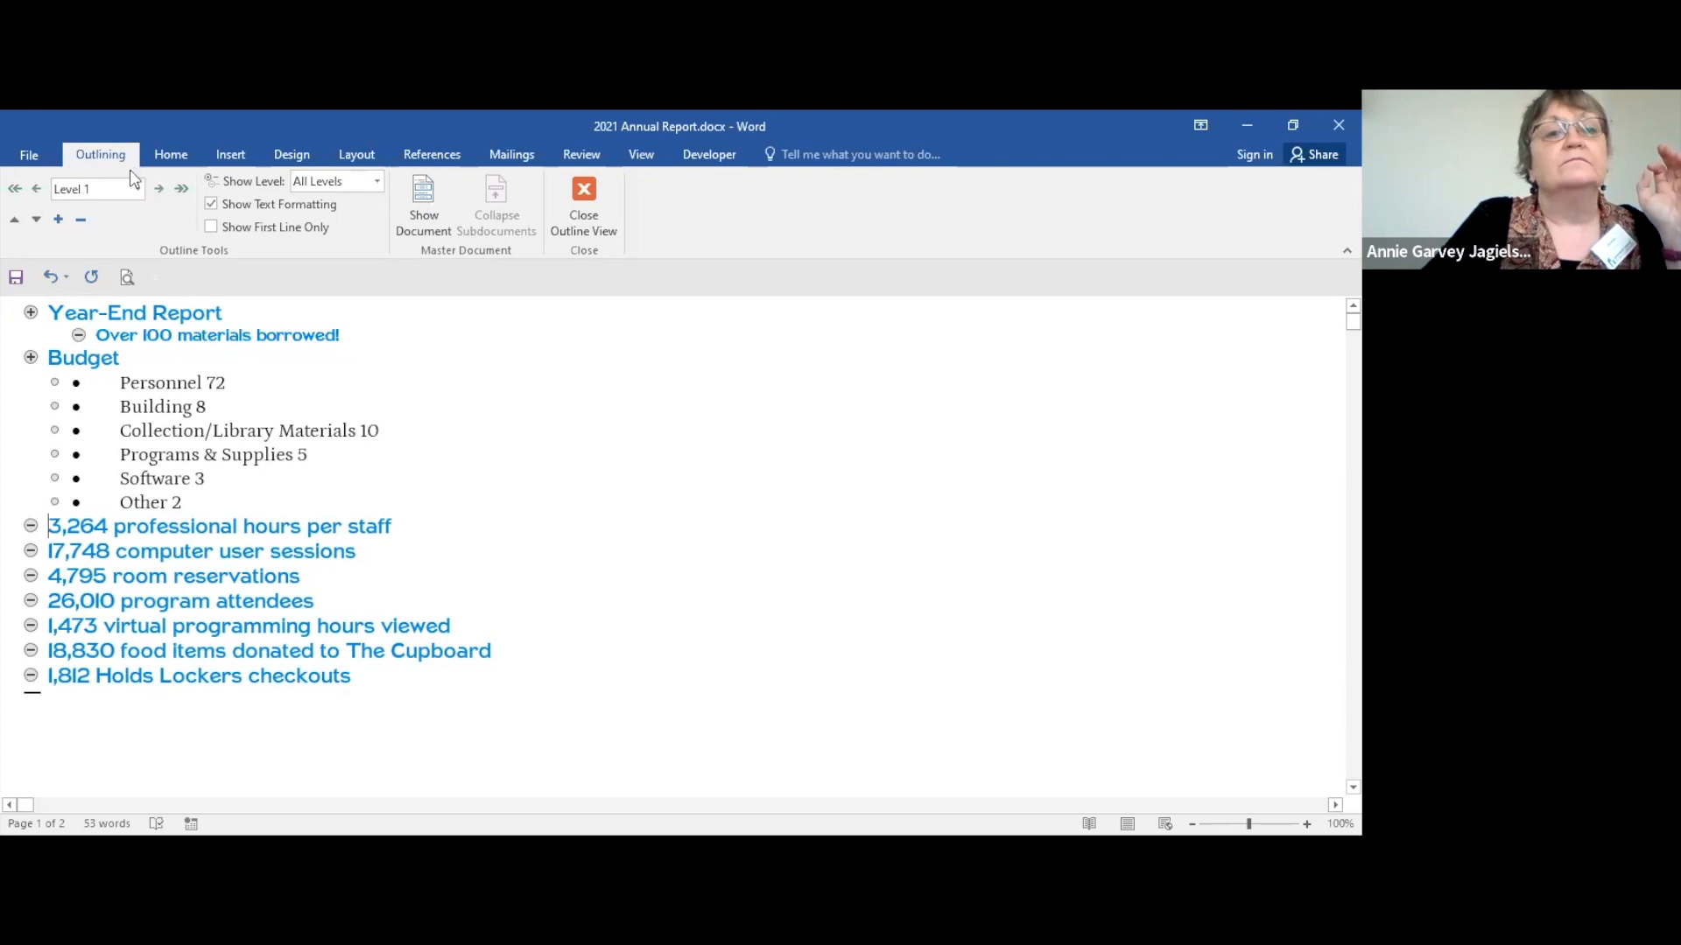
click(159, 193)
click(50, 596)
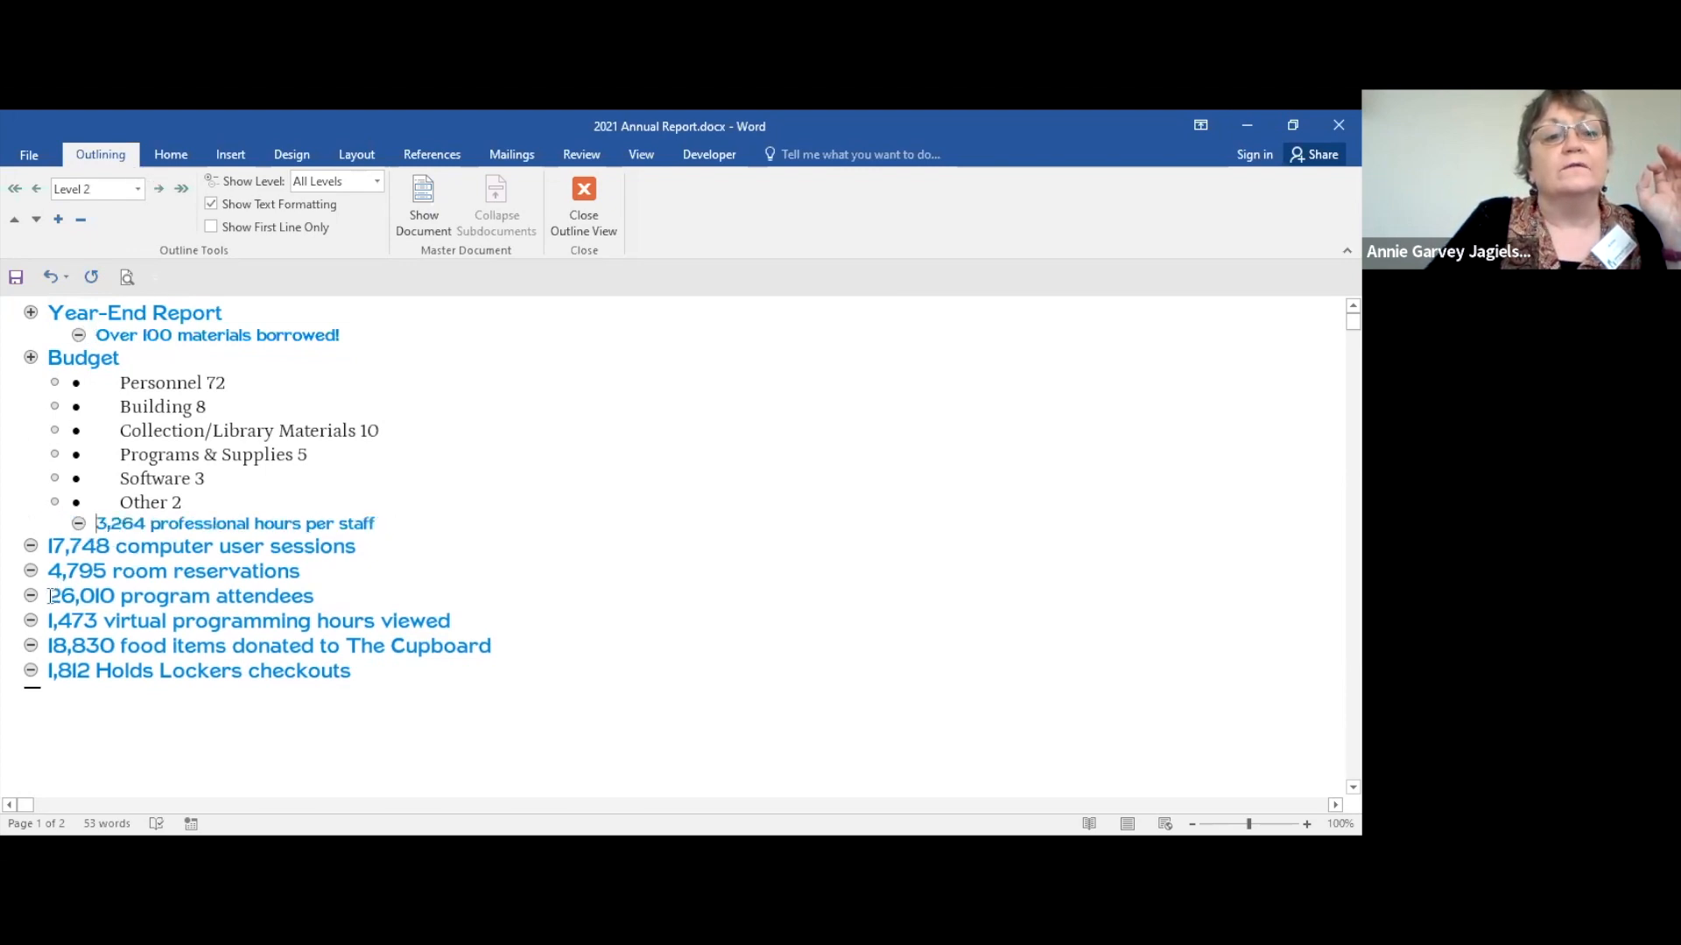
click(159, 190)
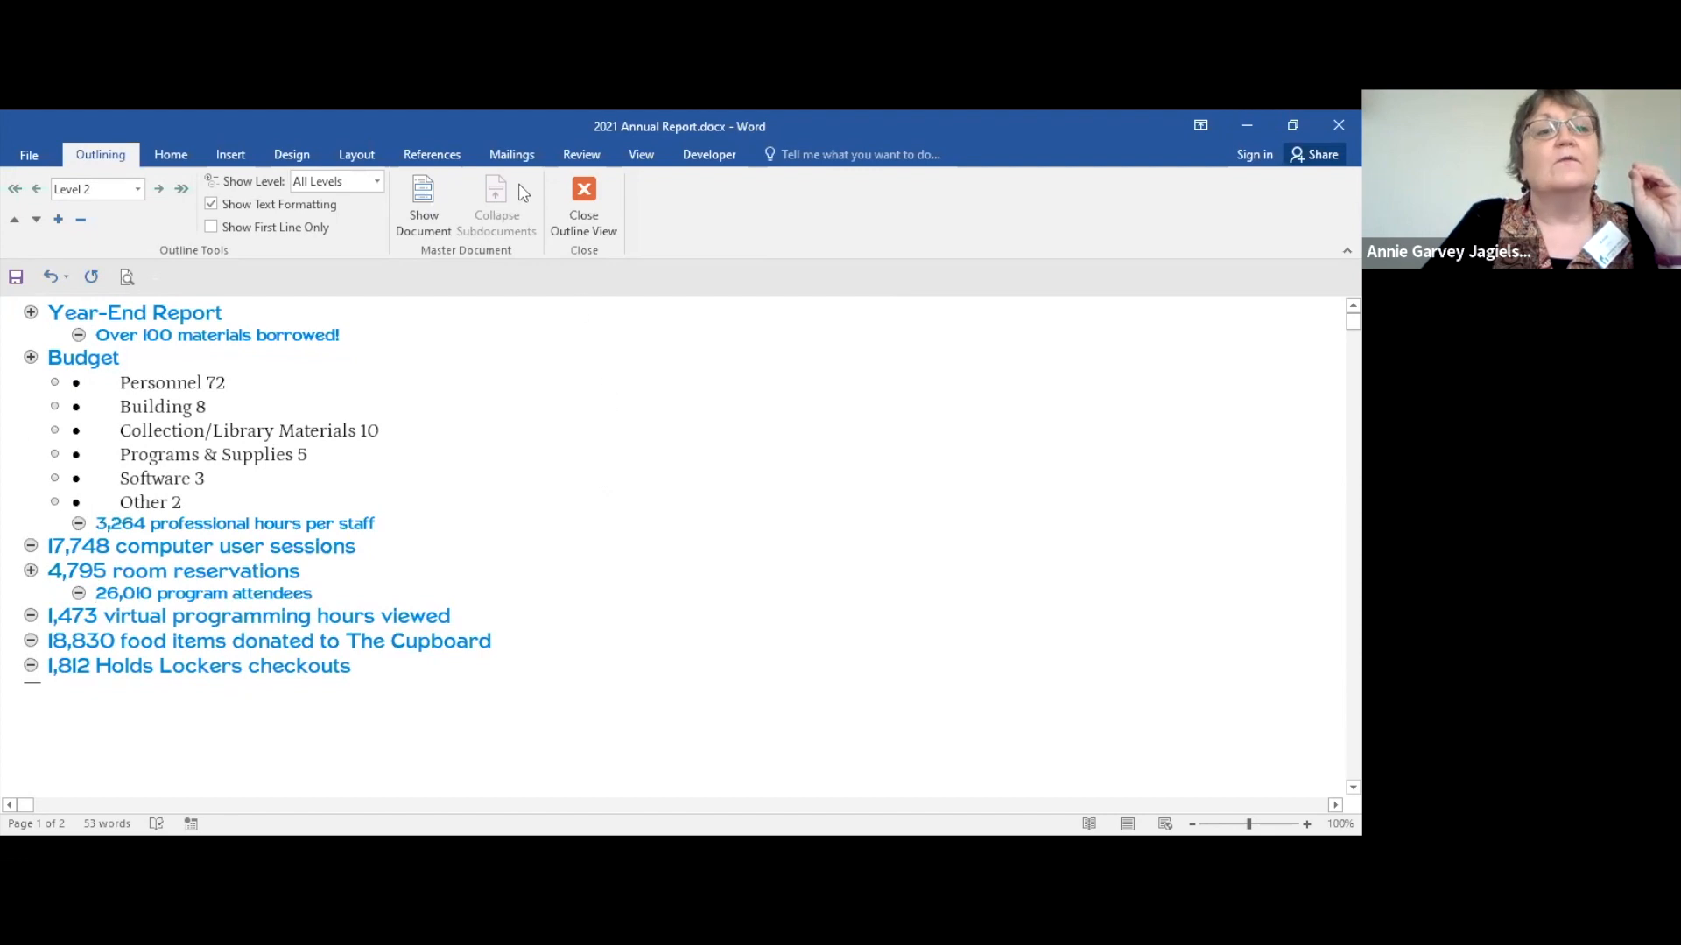
click(587, 185)
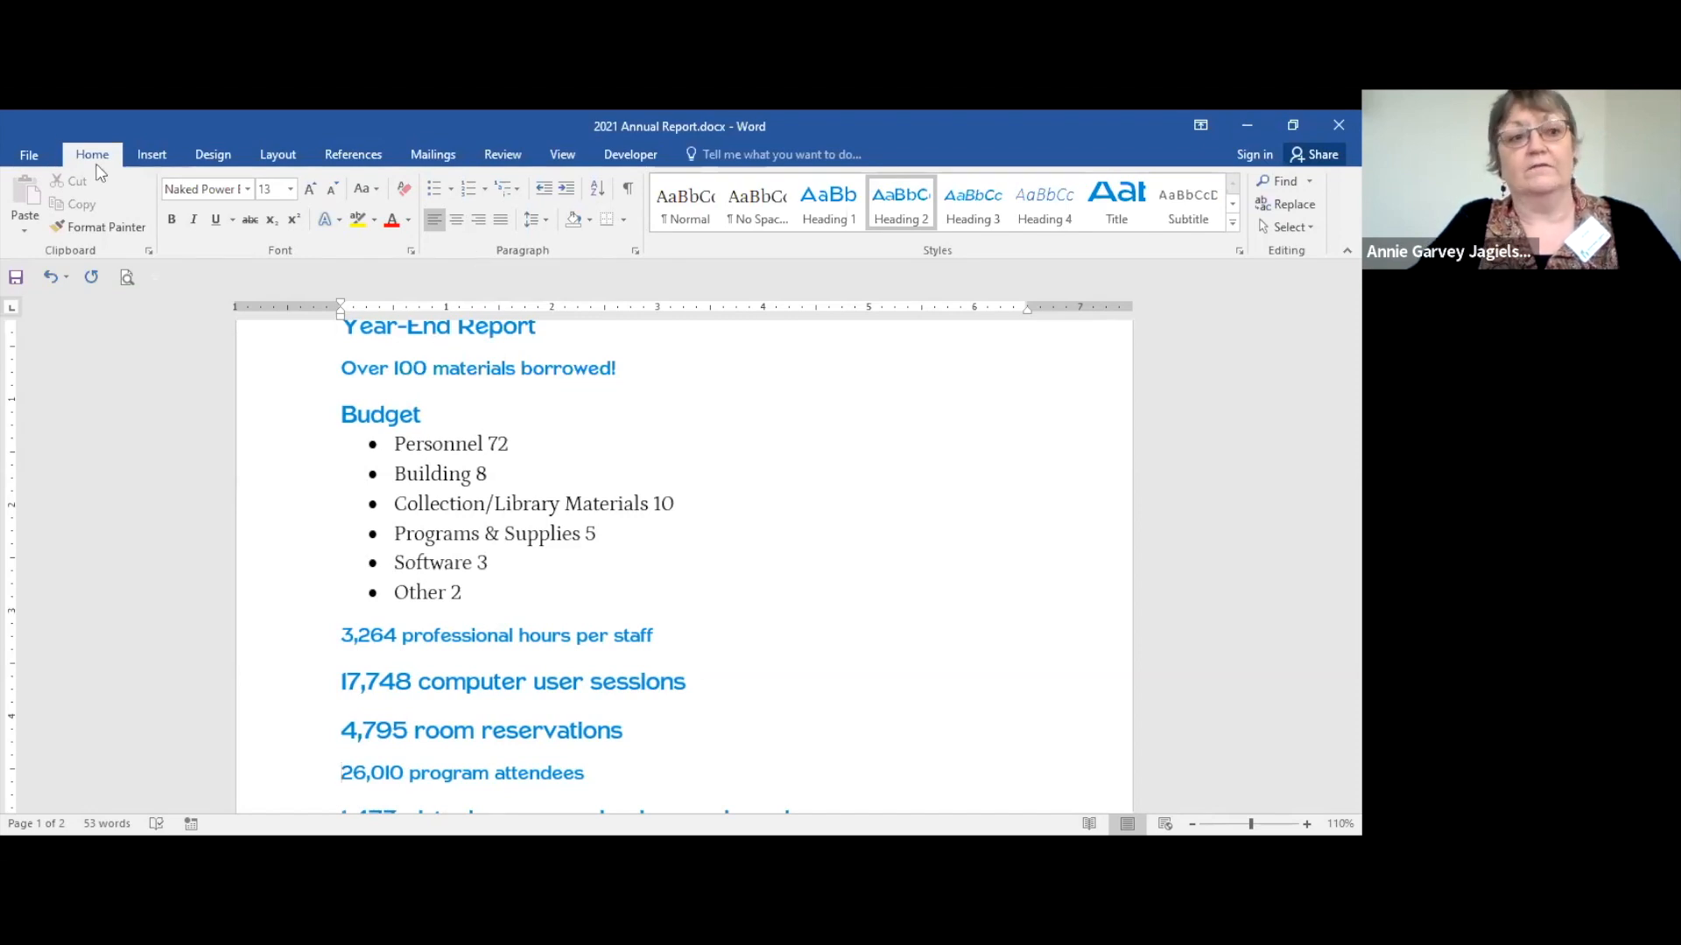
- Save a copy of the 2021 Annual Report in the Documents folder as Rich Text Format (*.rtf)
click(21, 154)
click(45, 357)
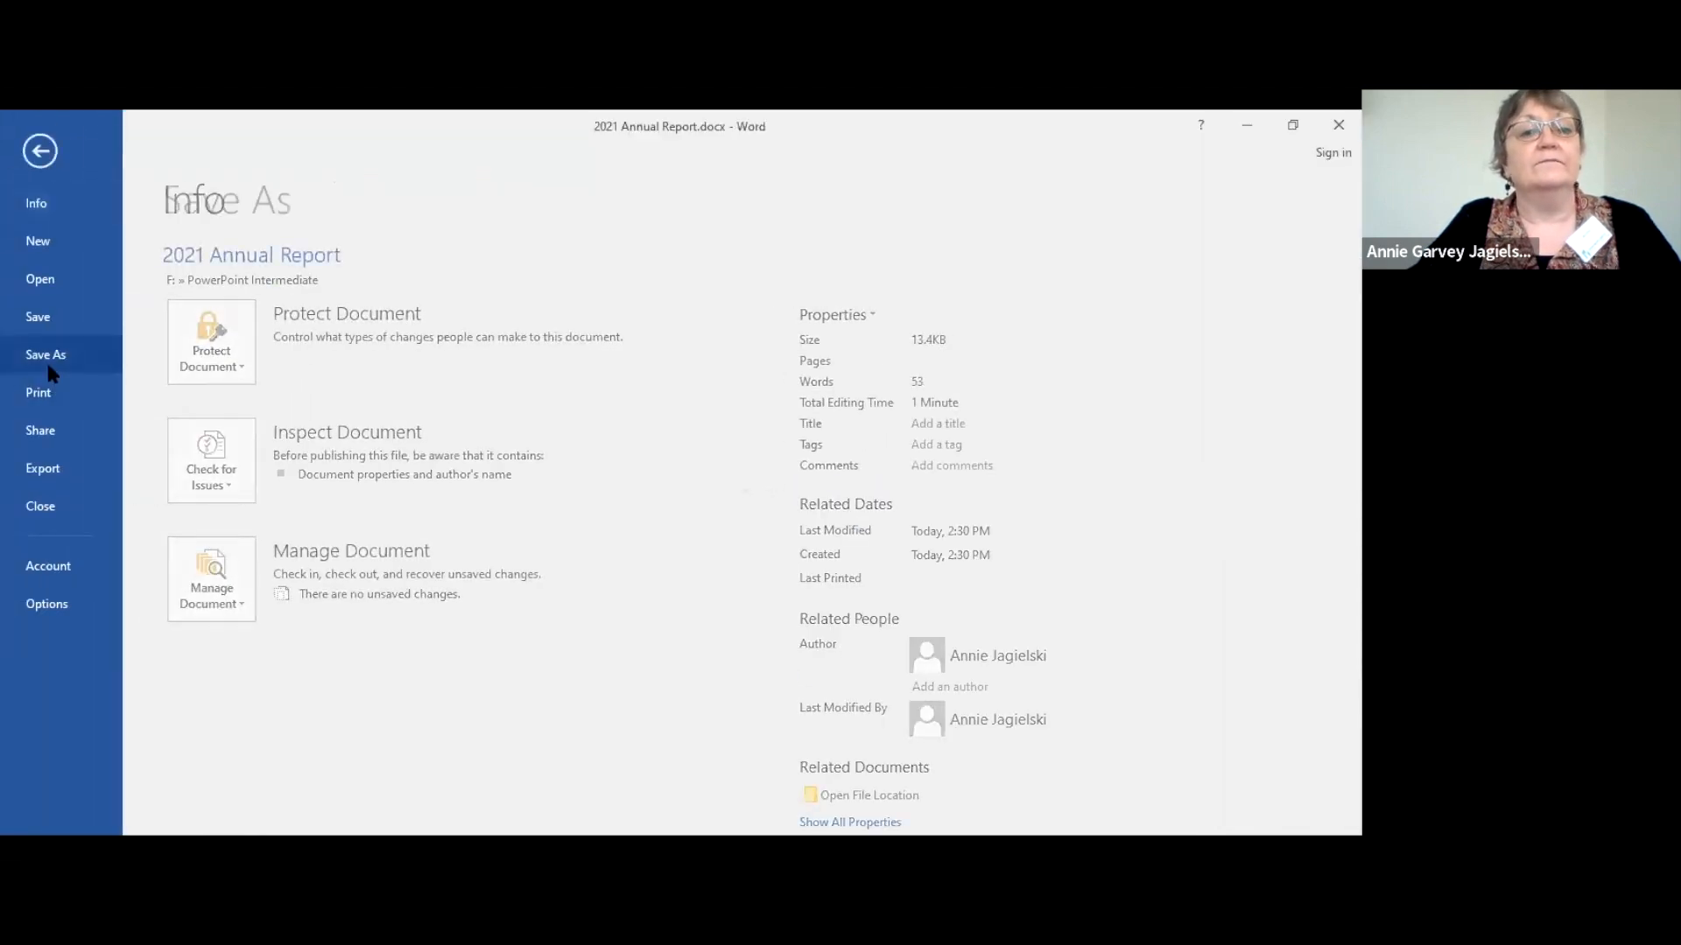
click(237, 413)
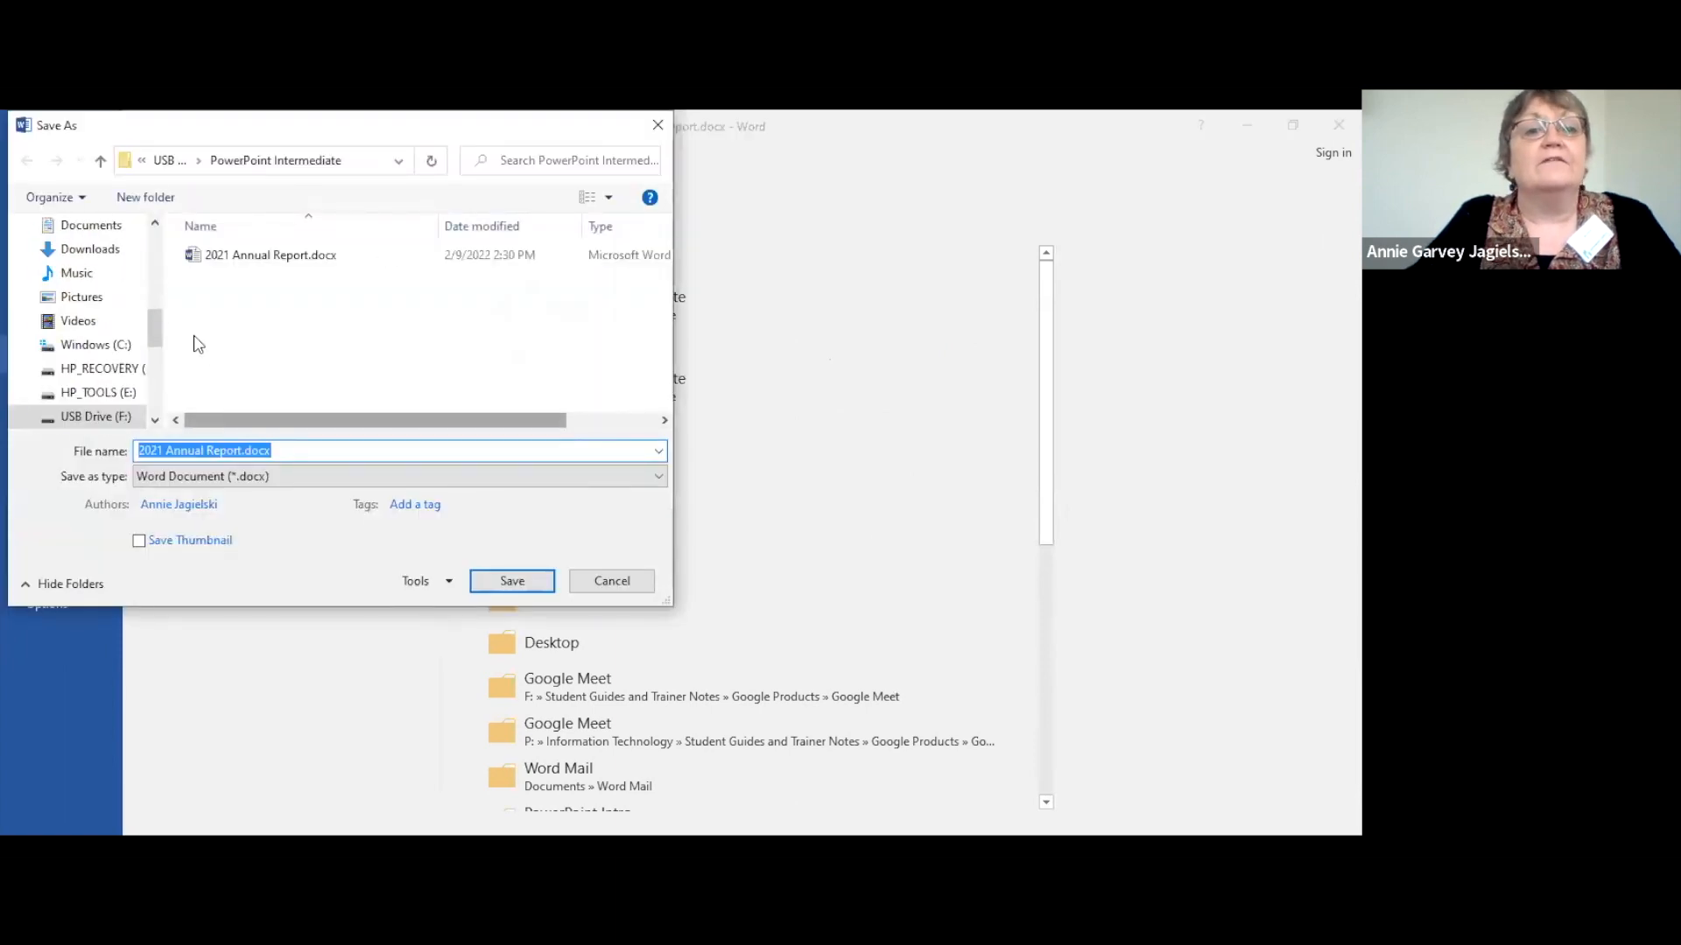
drag(149, 323, 143, 243)
click(91, 312)
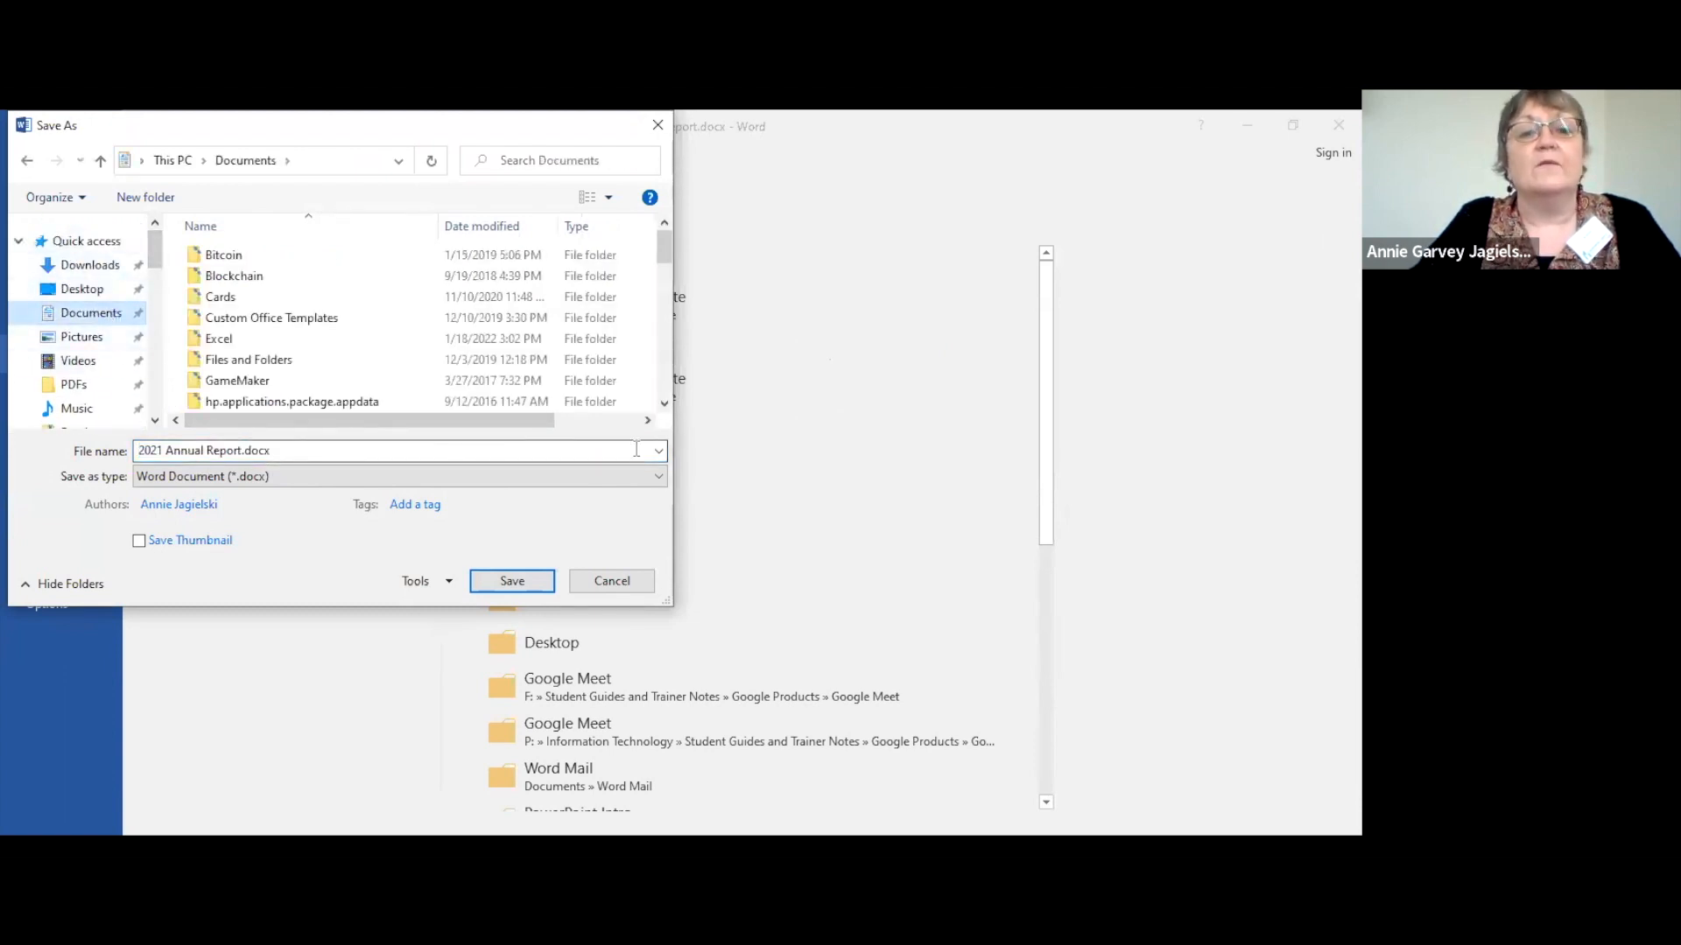
click(661, 476)
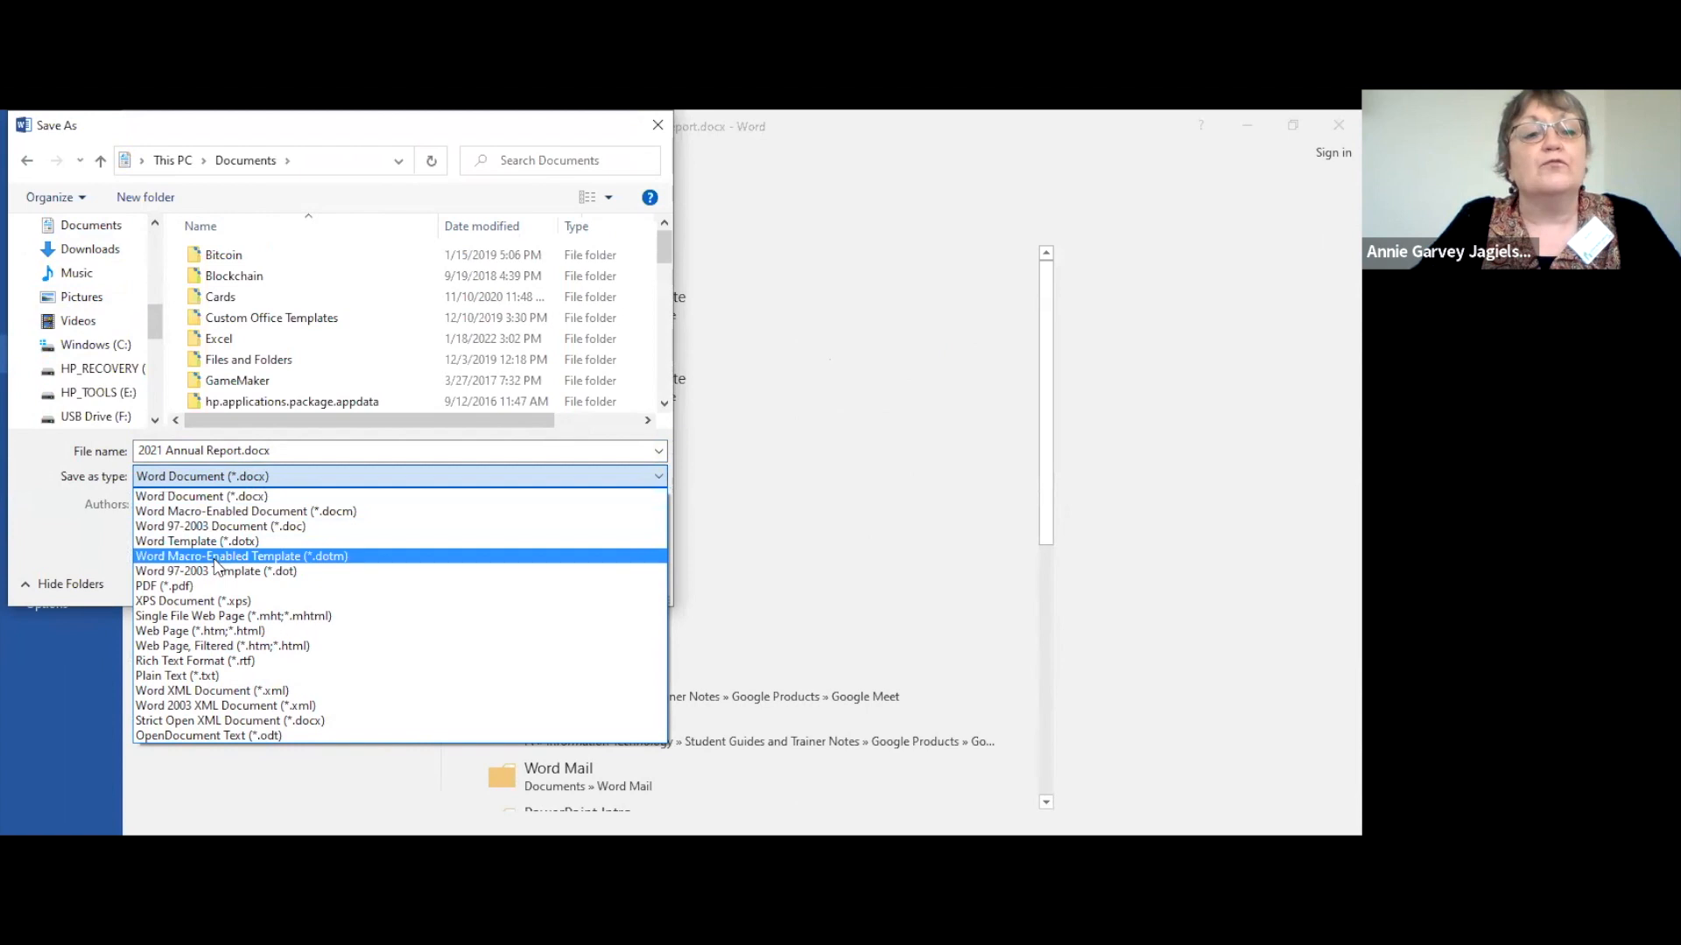
click(219, 663)
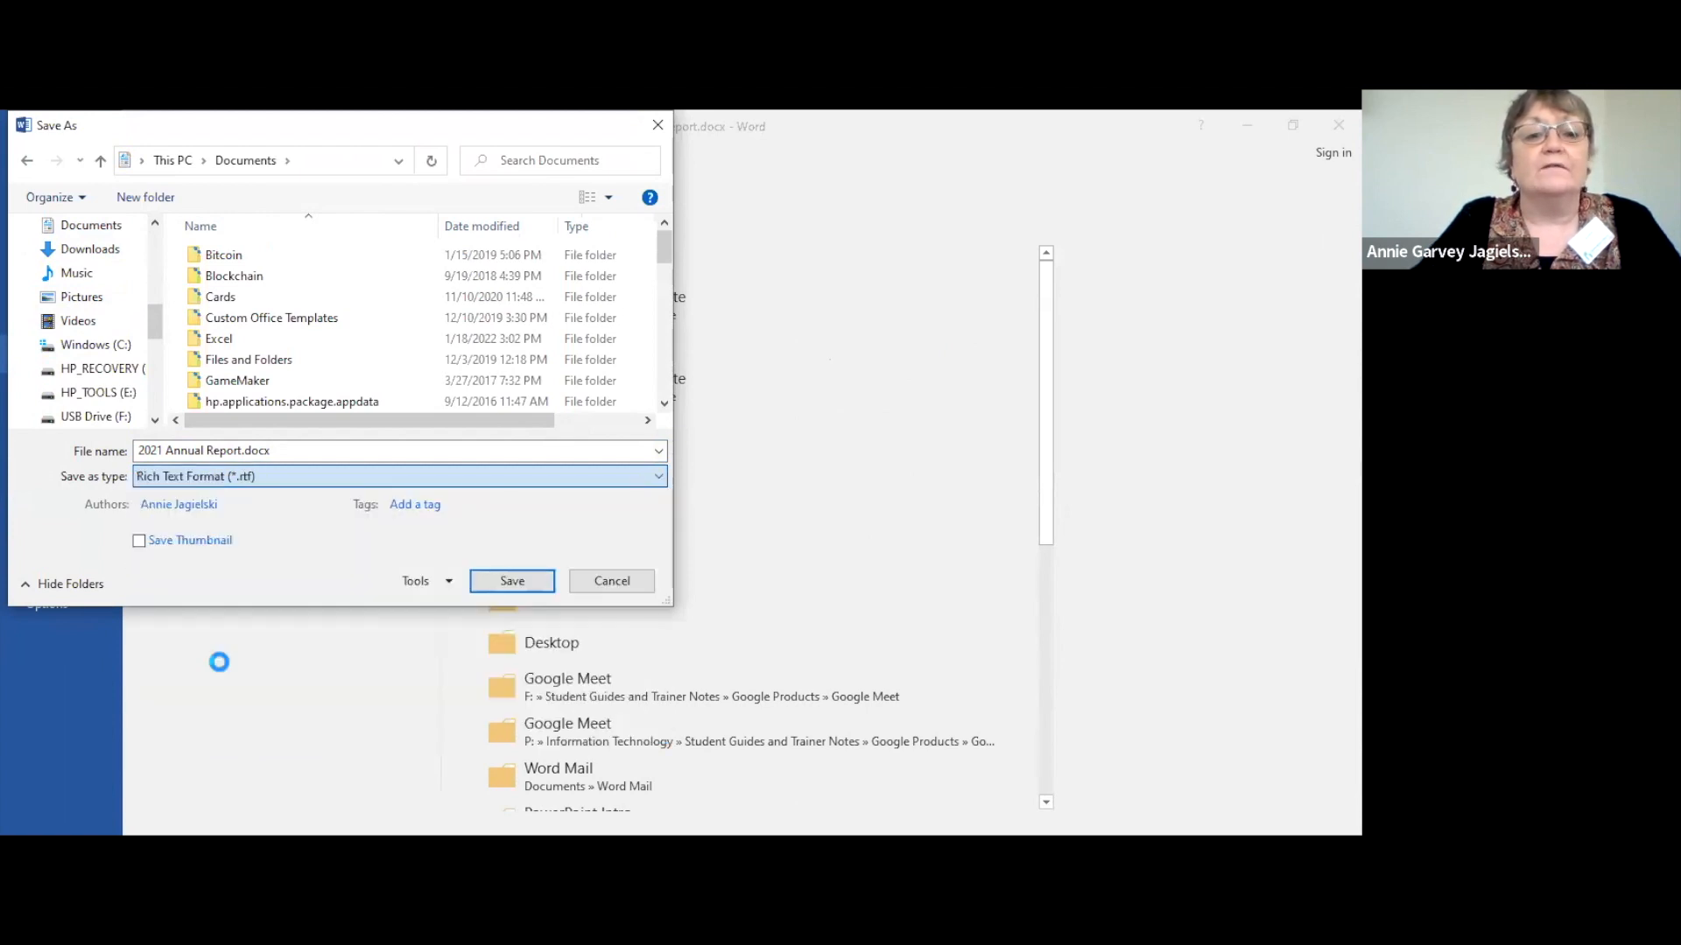
click(512, 555)
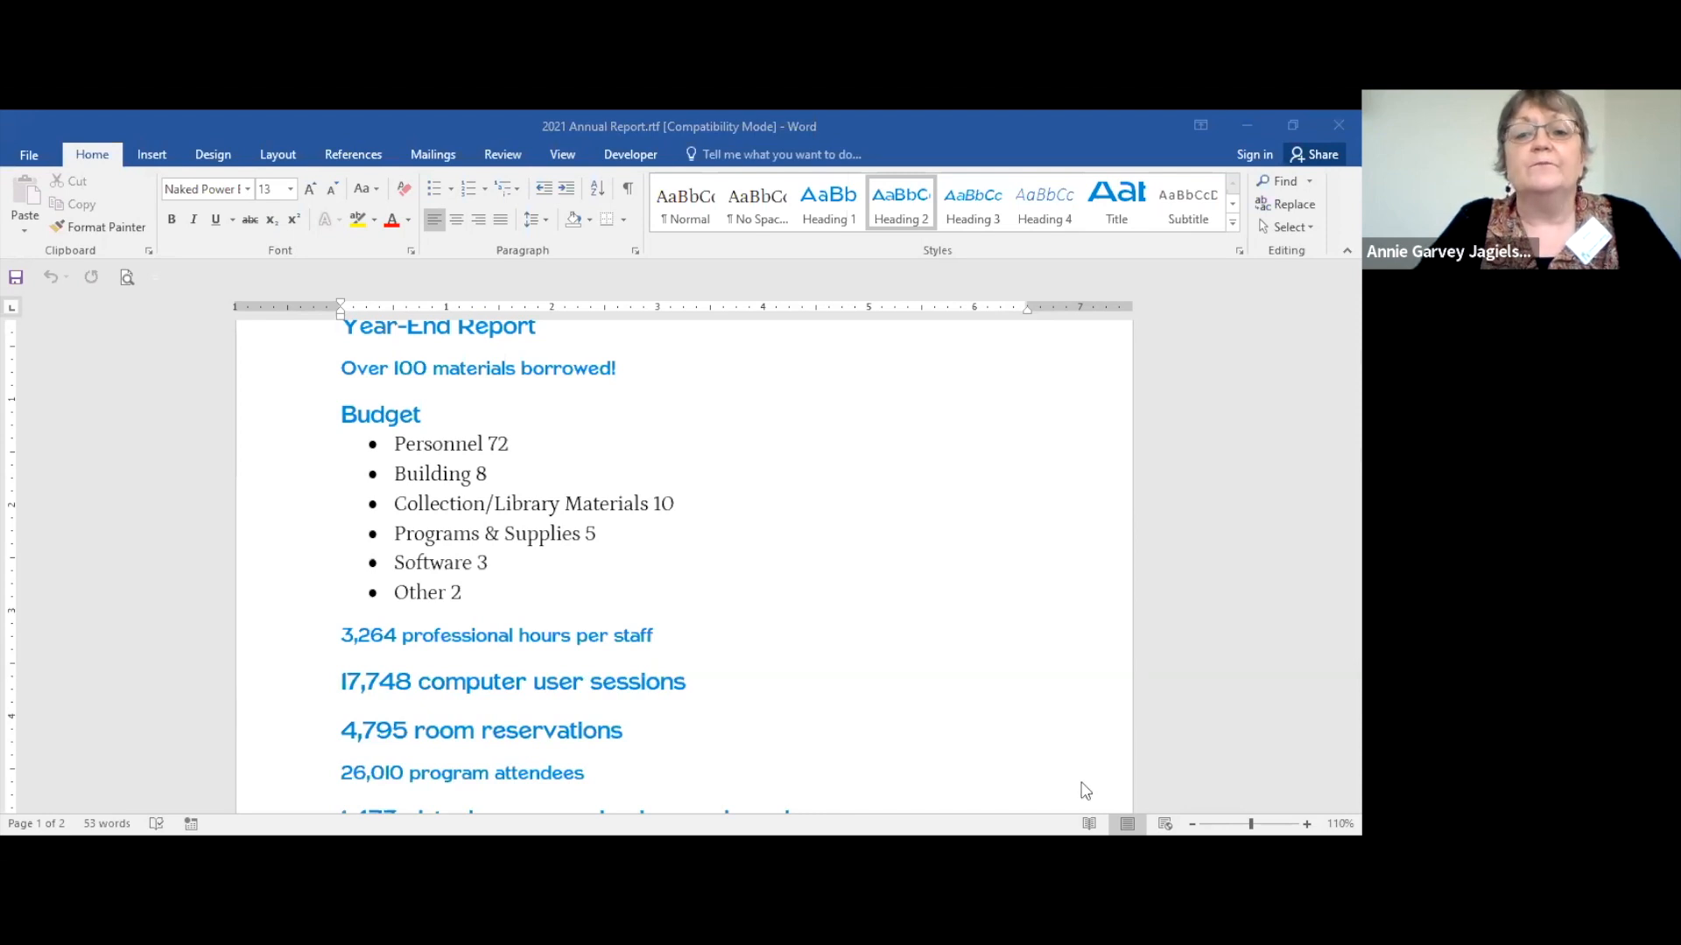
- Switch to PowerPoint and browse for a file to open in the PowerPoint Intermediate folder on USB Drive (F:)
key(alt+Tab)
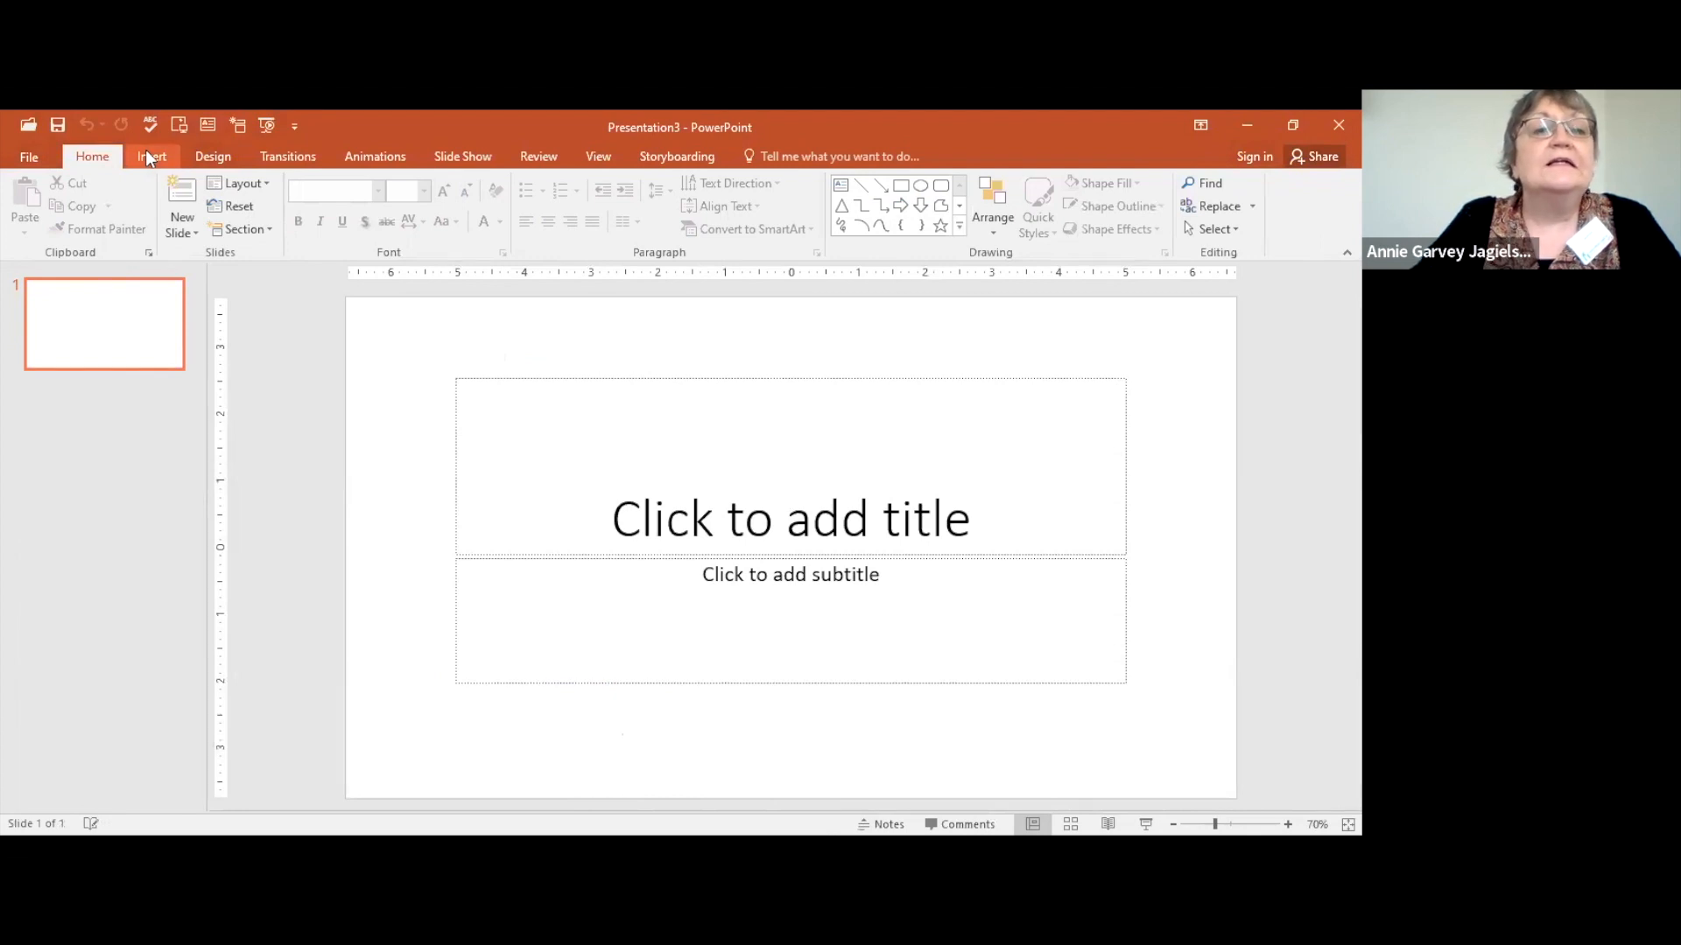
click(30, 156)
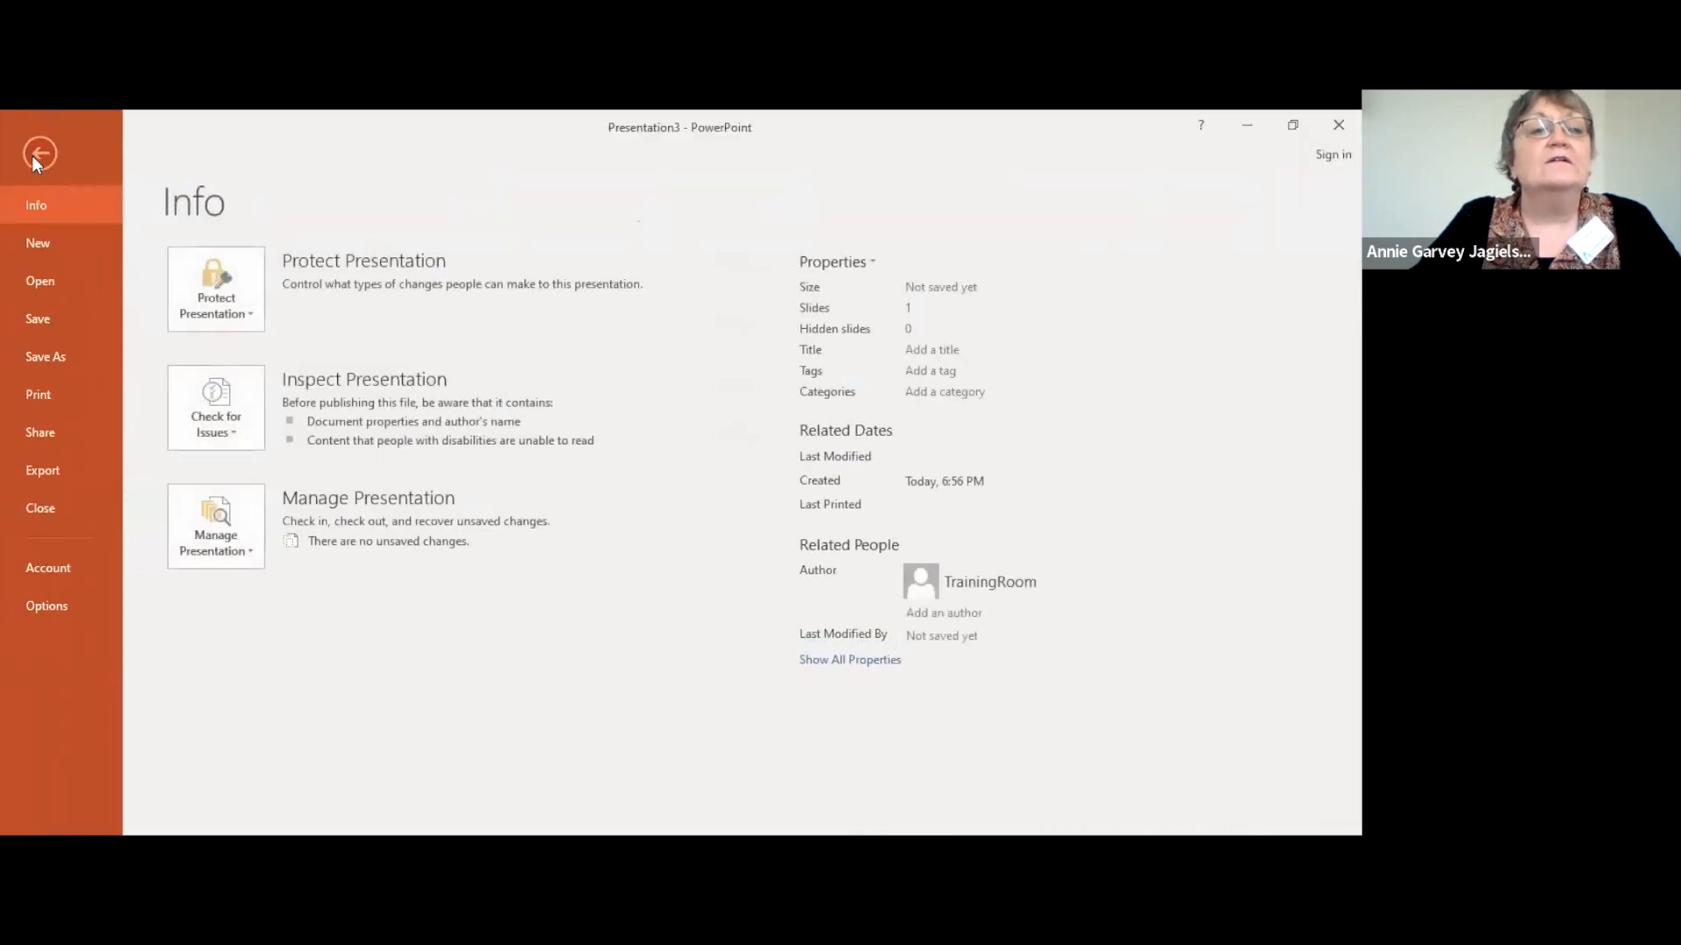
click(40, 281)
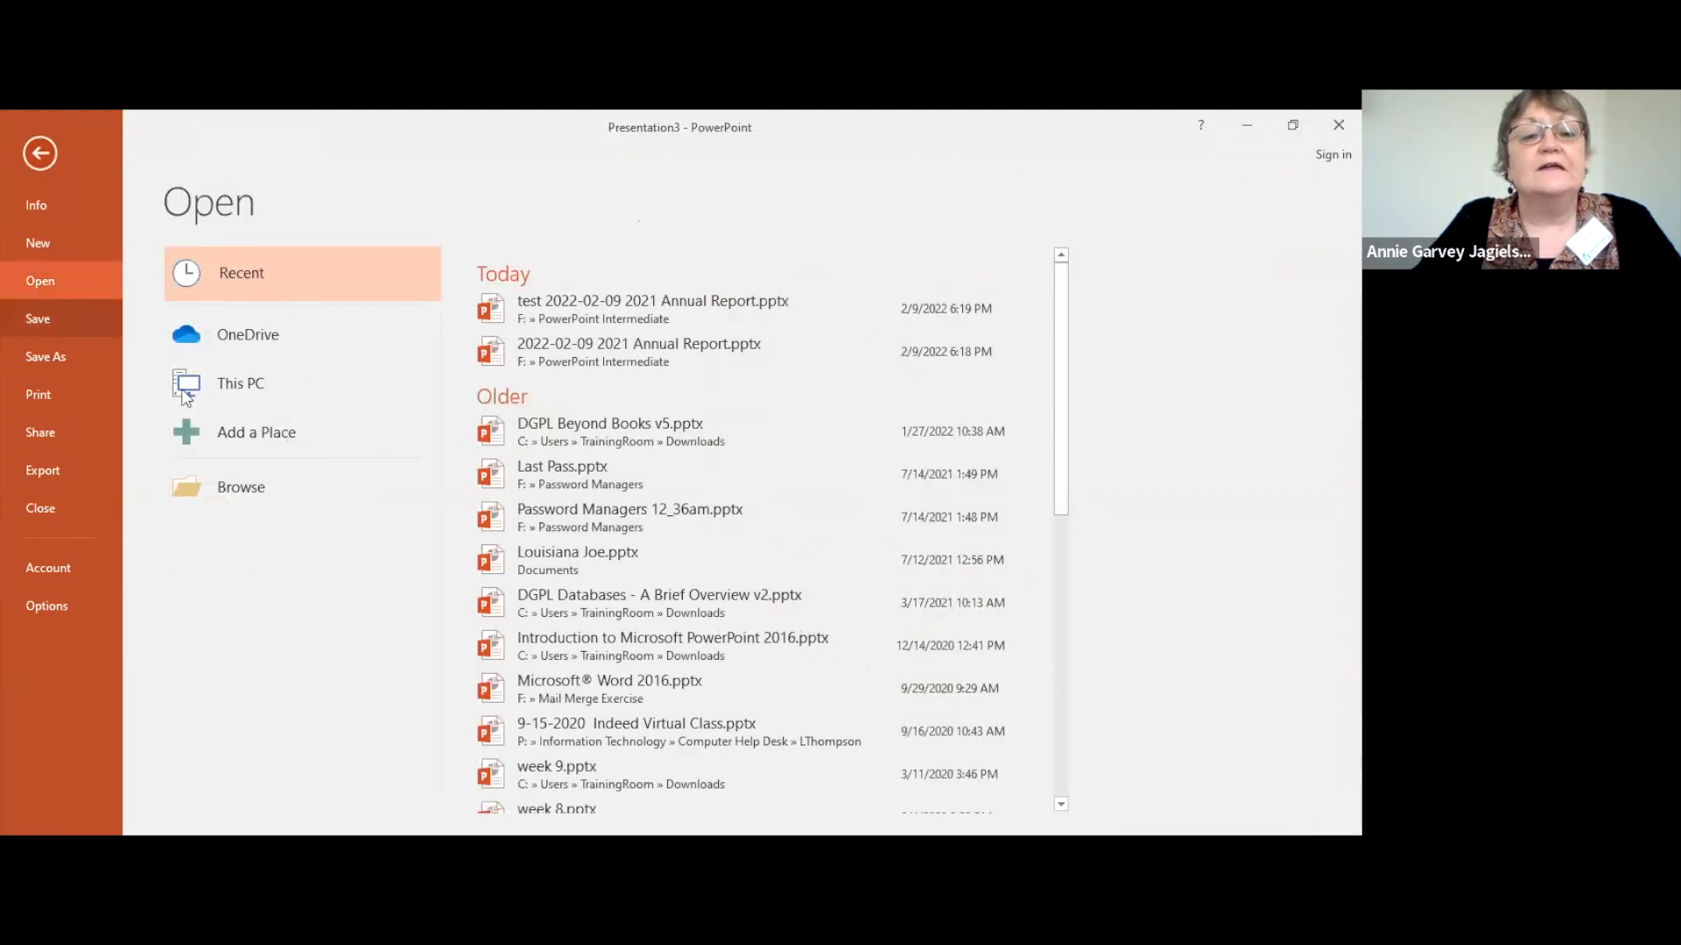
click(341, 476)
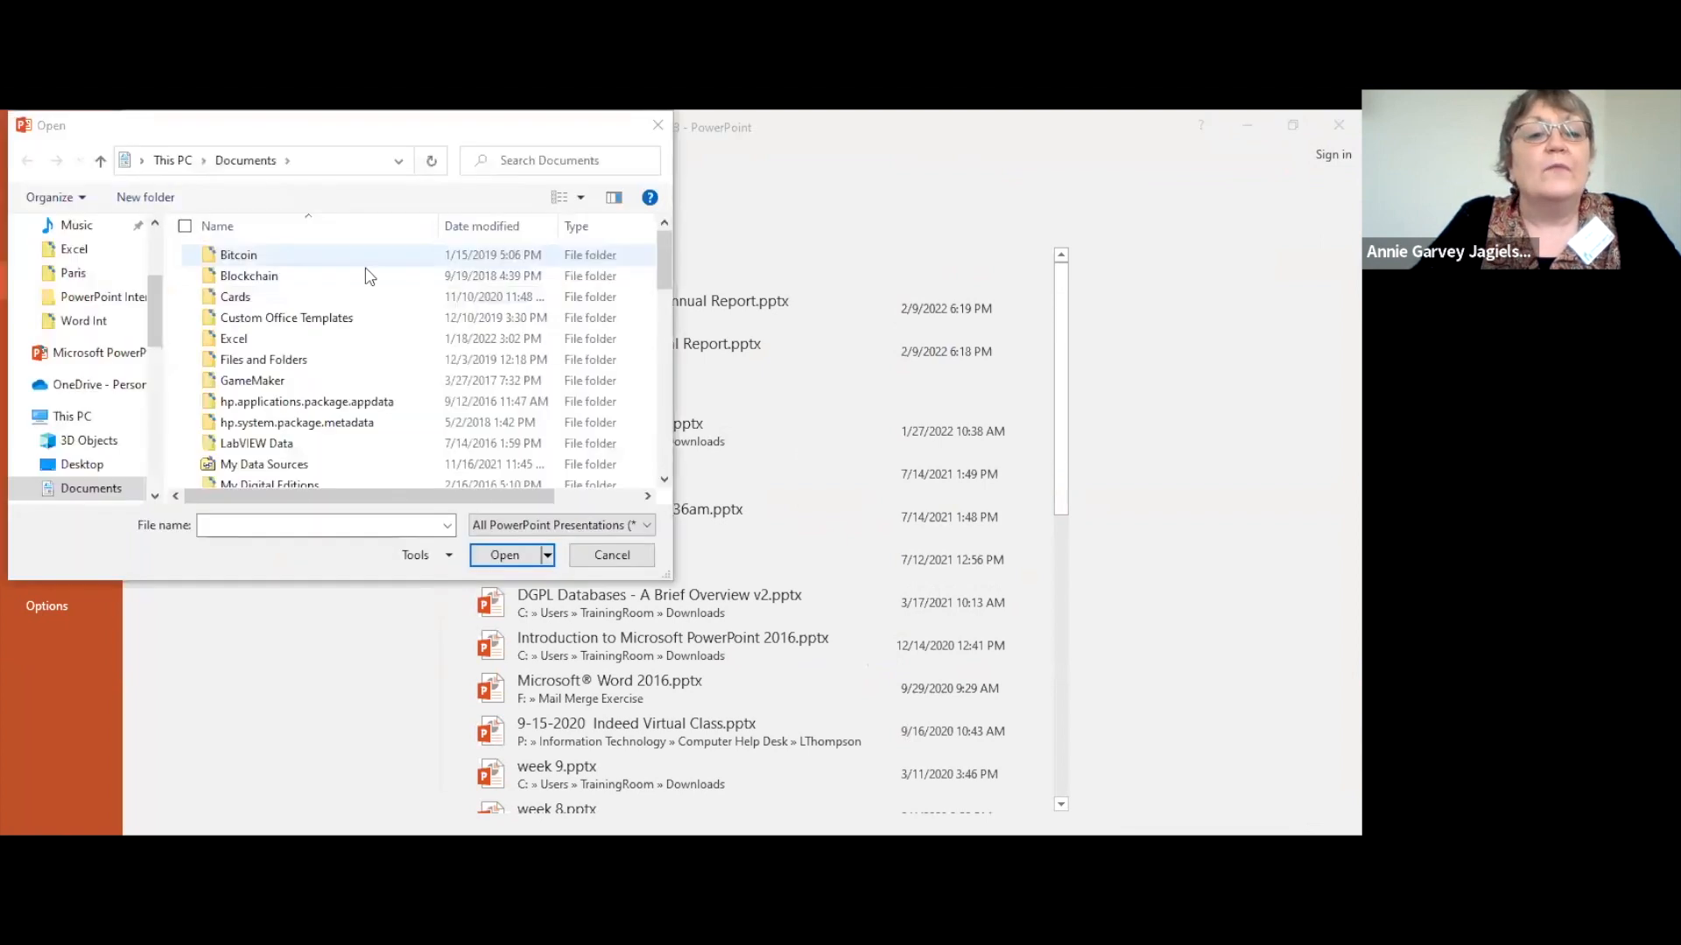
drag(662, 267, 662, 297)
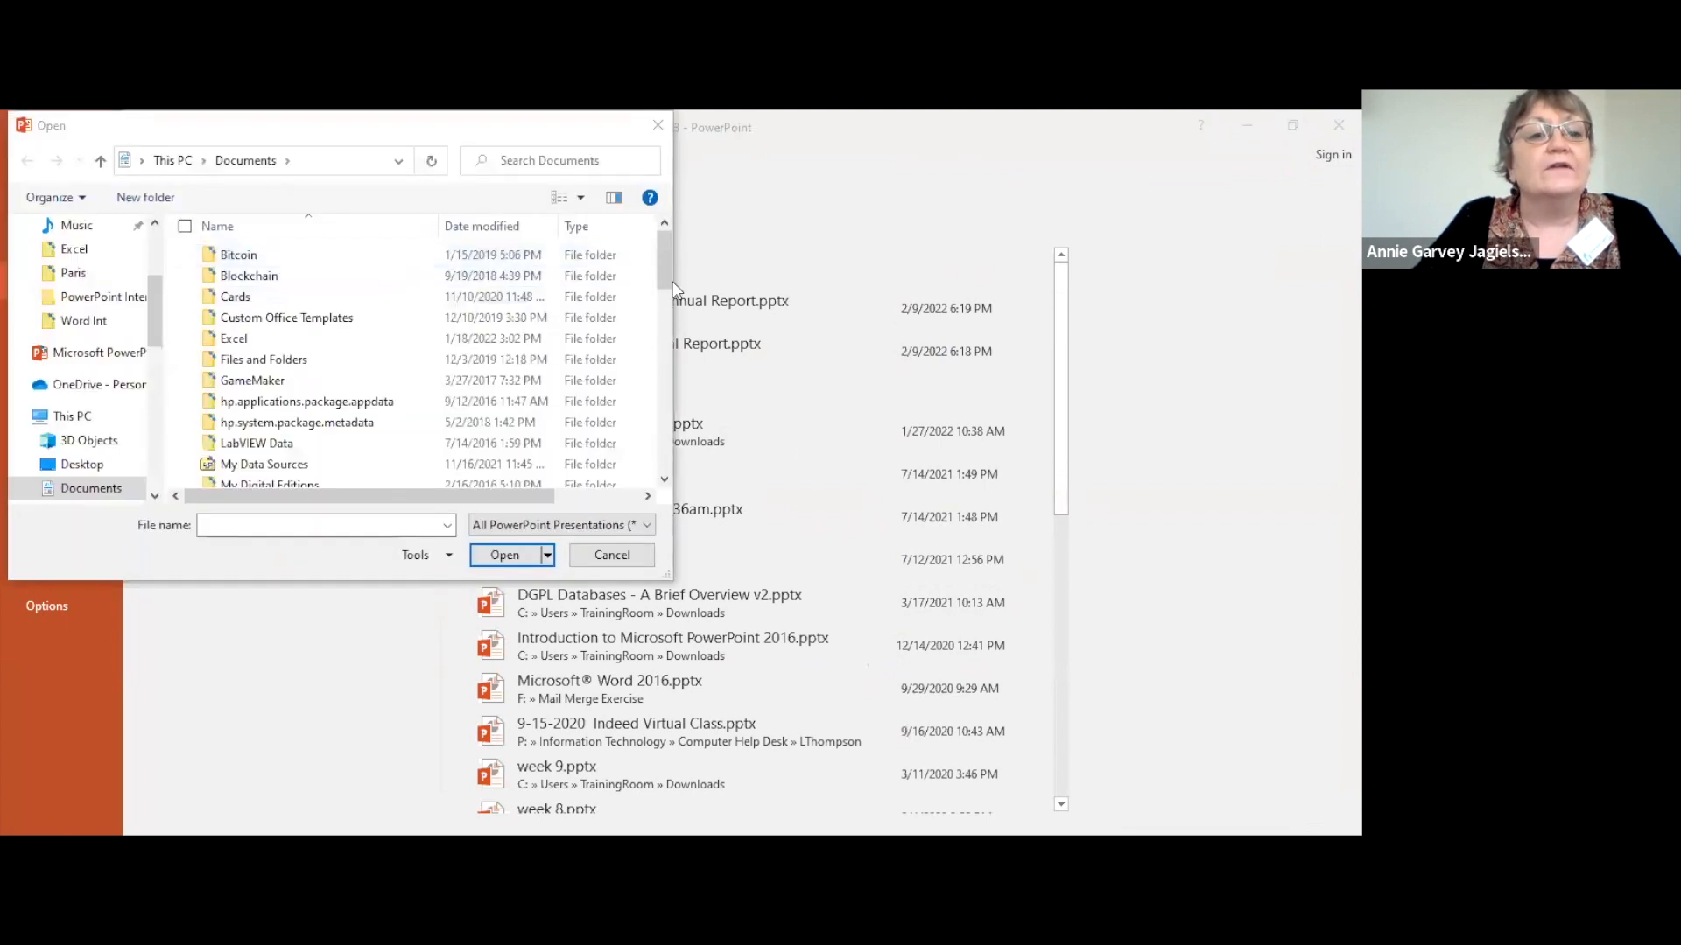
drag(155, 343, 161, 401)
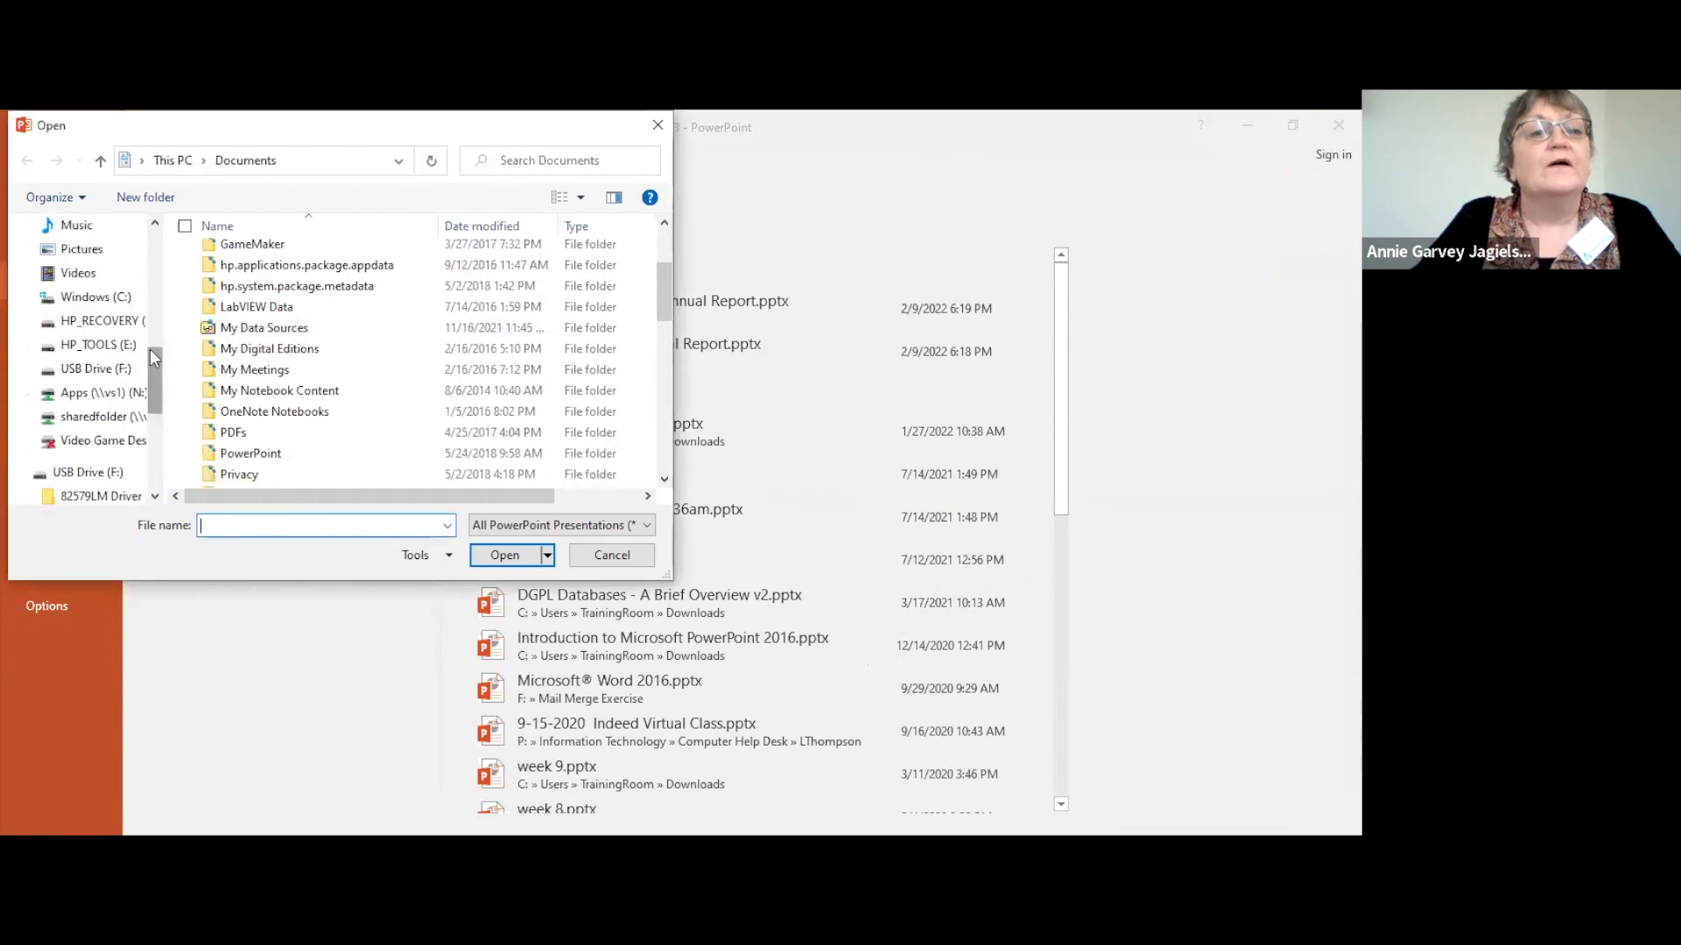
click(135, 369)
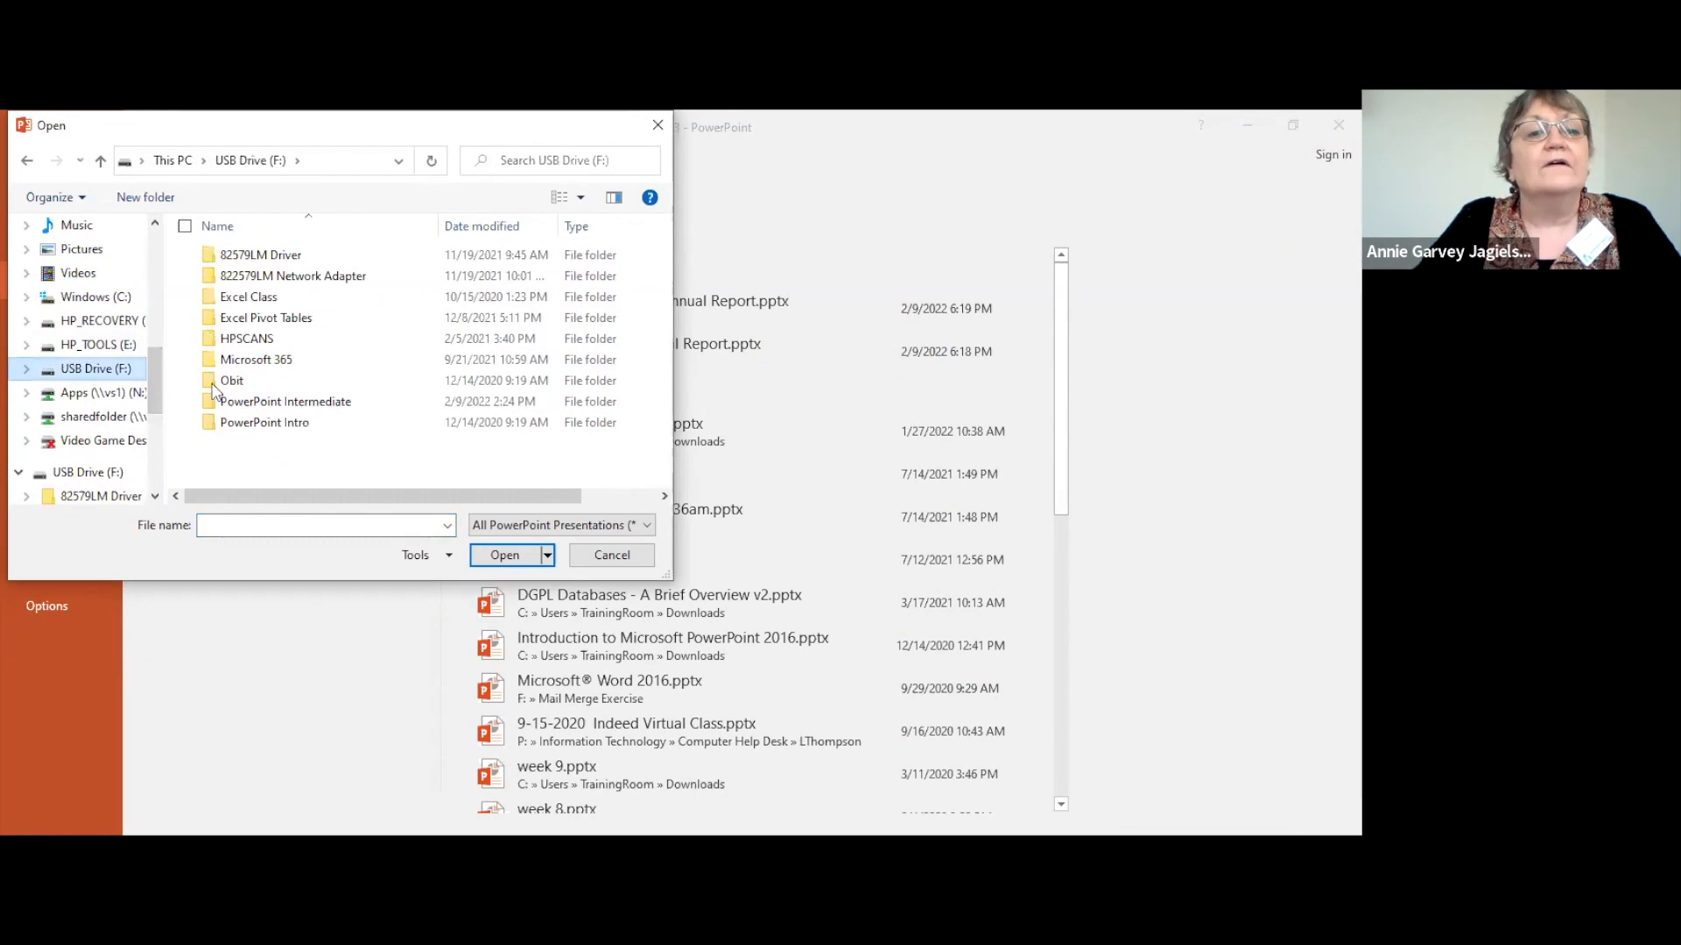
double_click(256, 399)
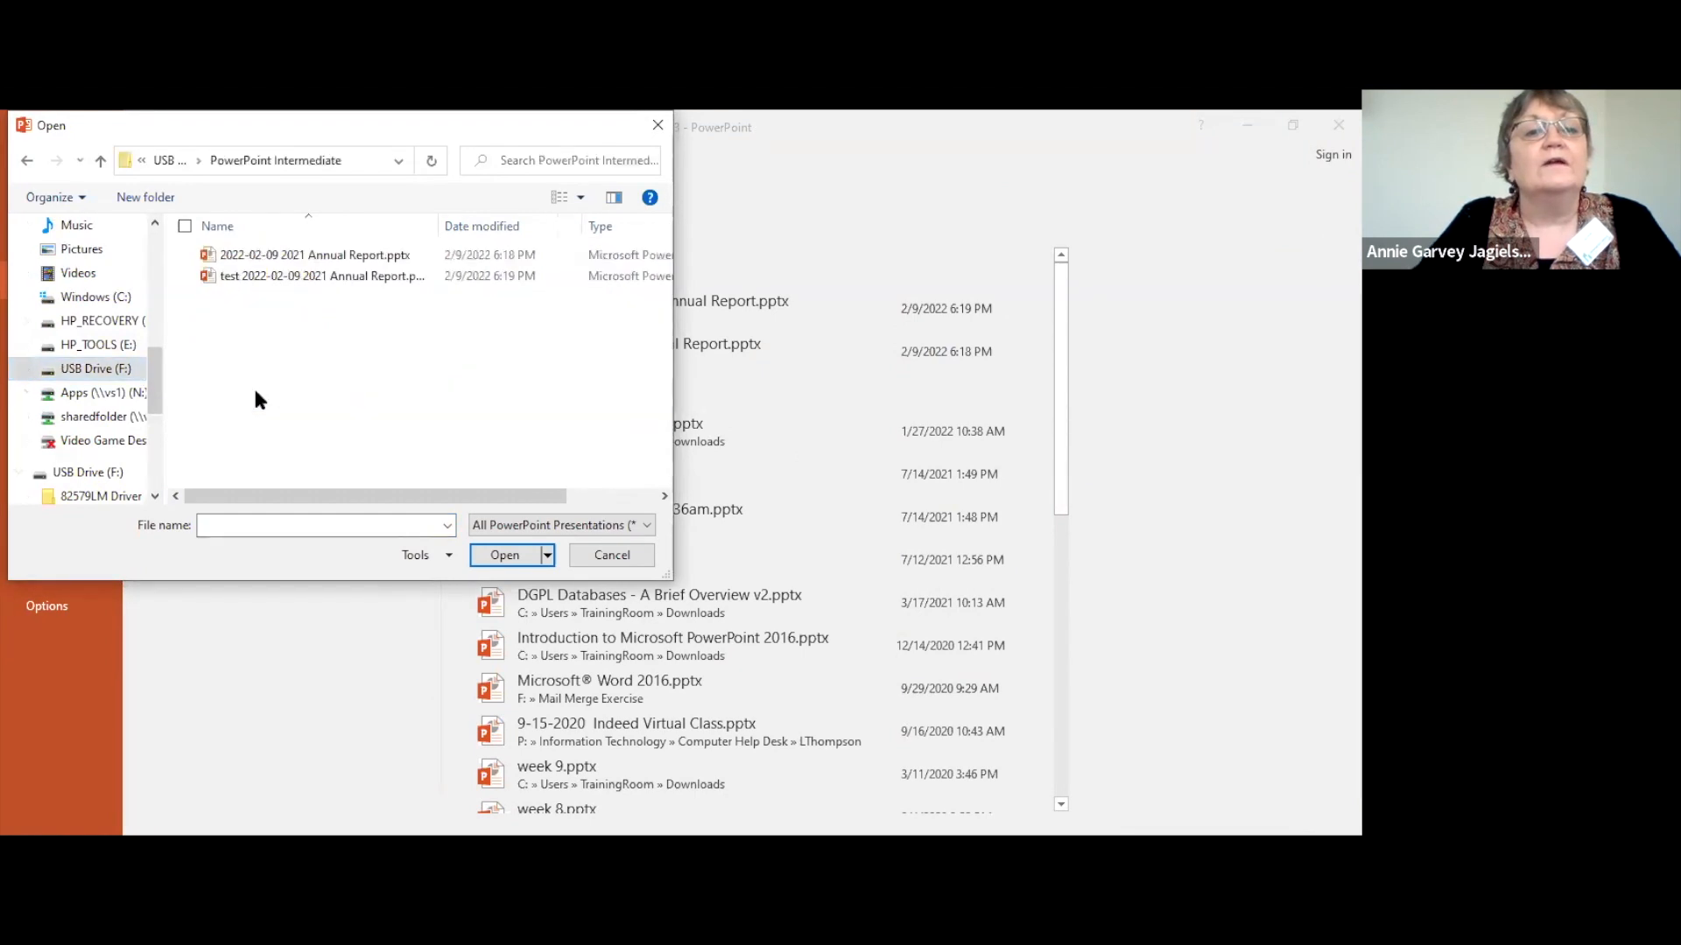
- List all file types and open the outline file 2021 Annual Report.rtf as a presentation
click(648, 527)
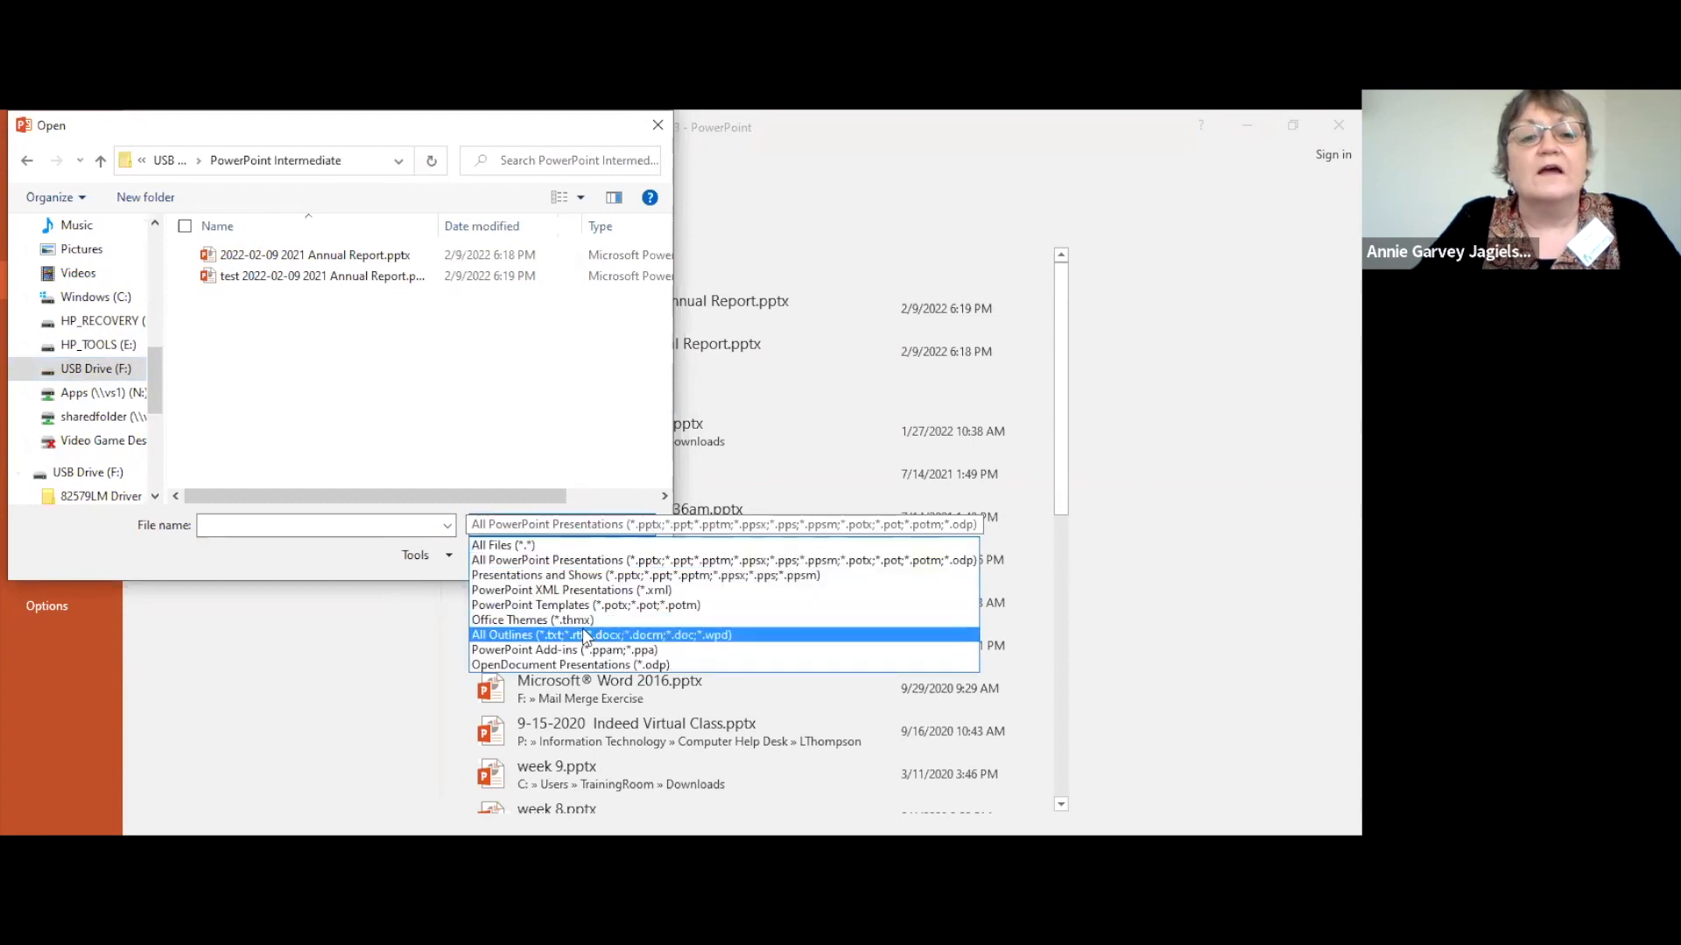
click(535, 548)
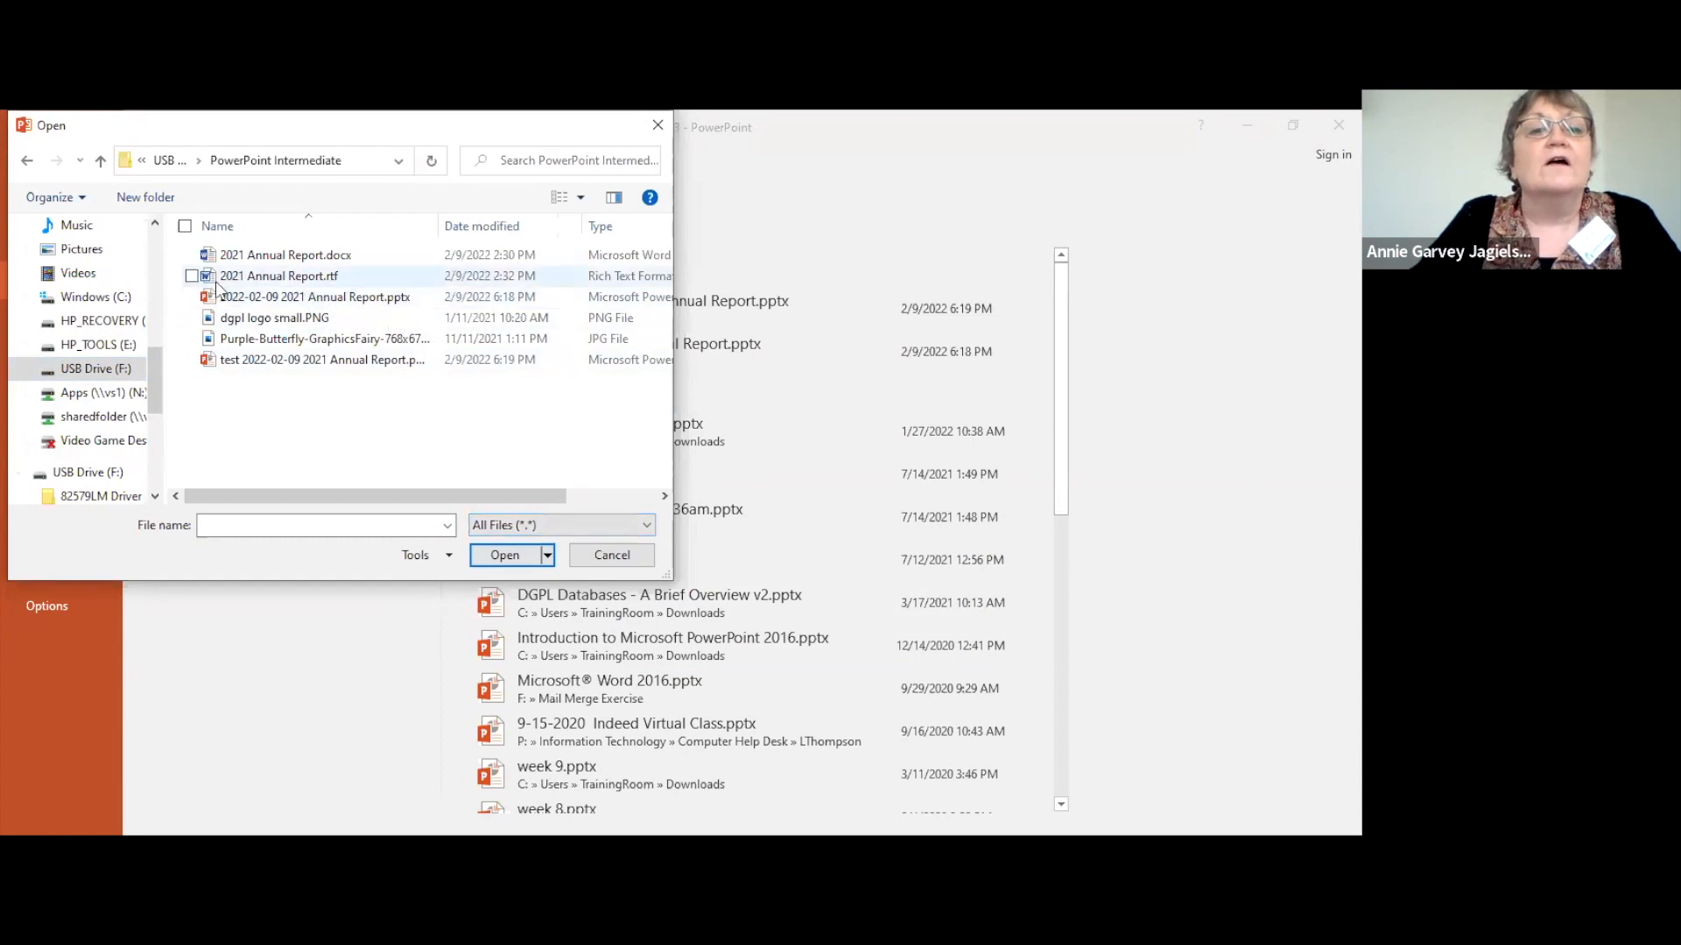
click(344, 278)
click(502, 555)
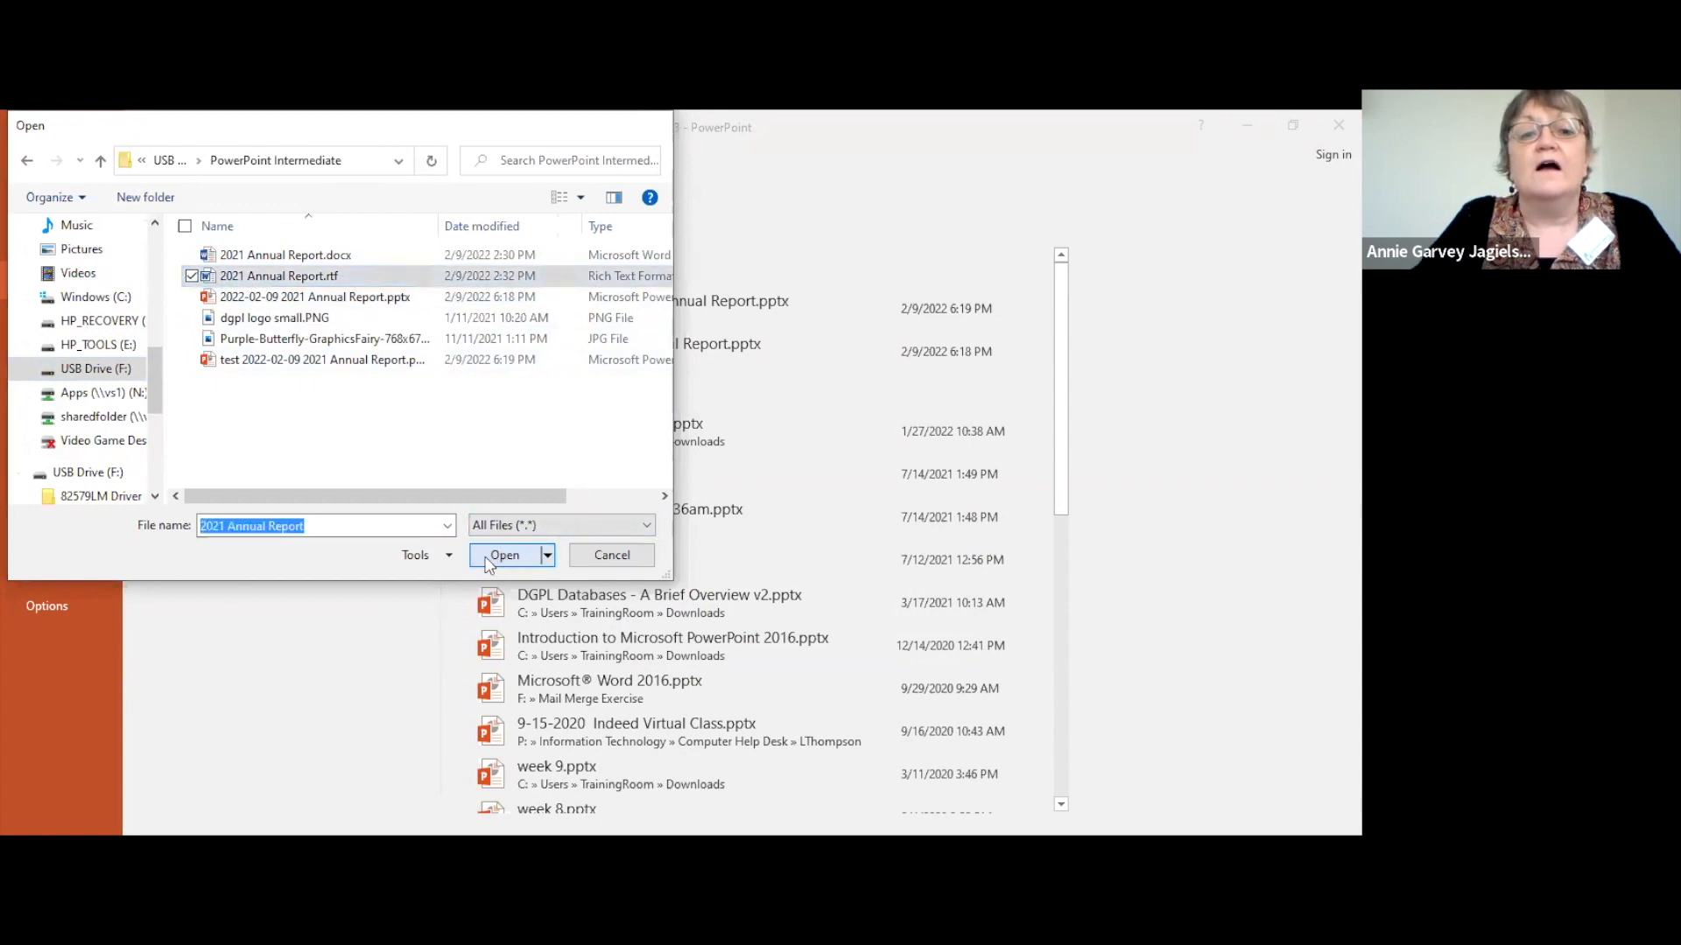